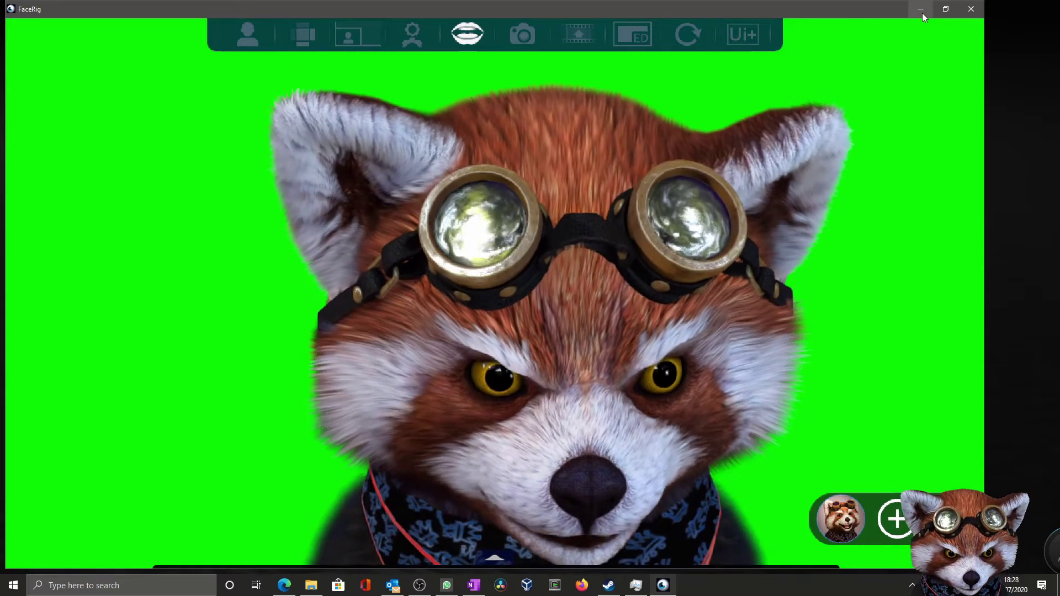
# Step: Minimise FaceRig and switch to OBS to examine the FaceRig scene's Display Capture 2 and Video Capture Device 2 sources
pyautogui.click(922, 10)
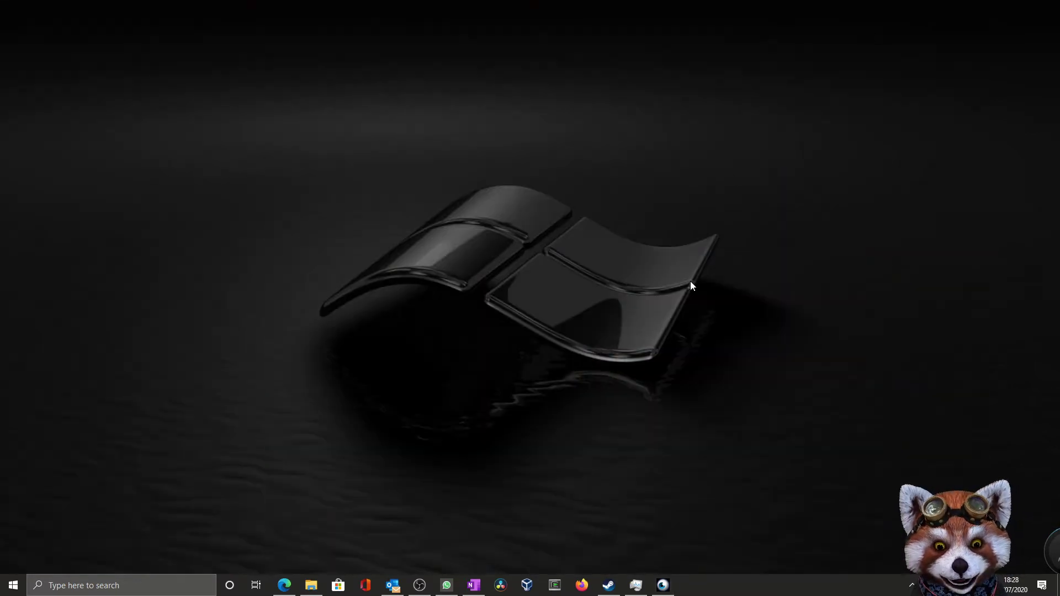
pyautogui.moveTo(609, 585)
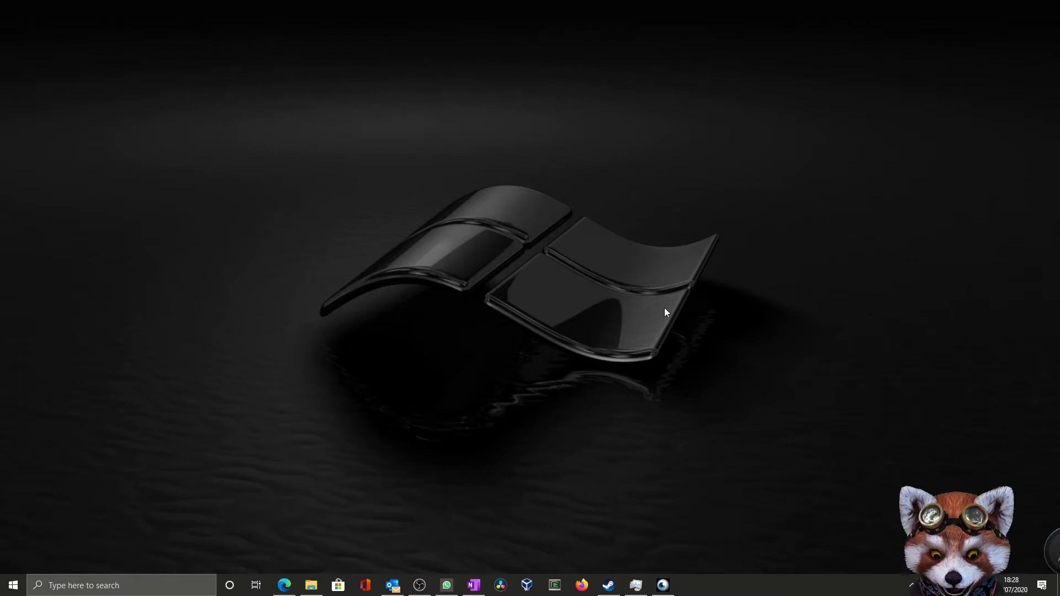
pyautogui.click(420, 585)
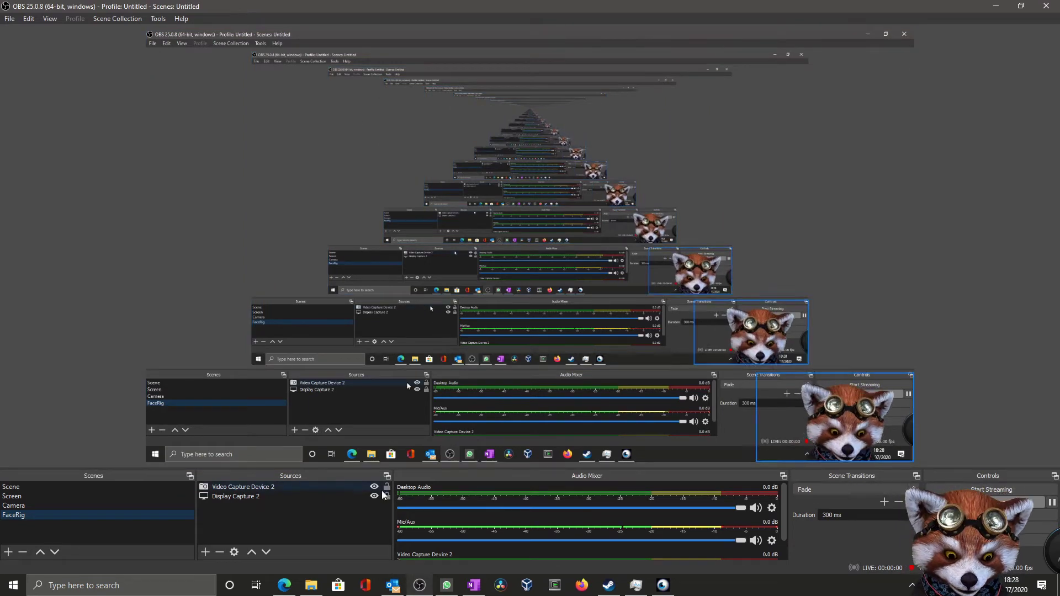
pyautogui.click(227, 498)
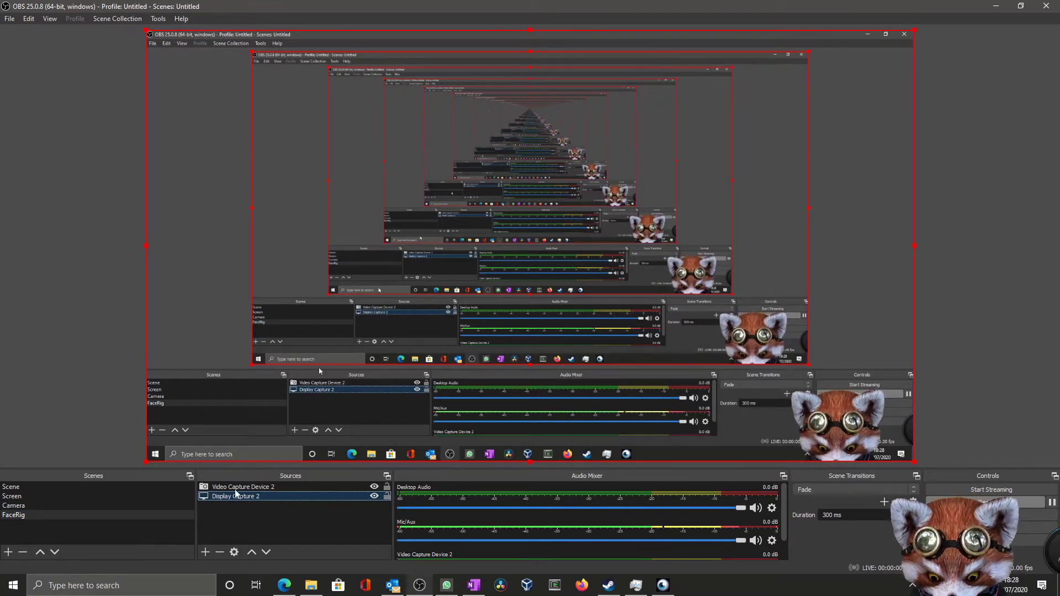
pyautogui.click(250, 488)
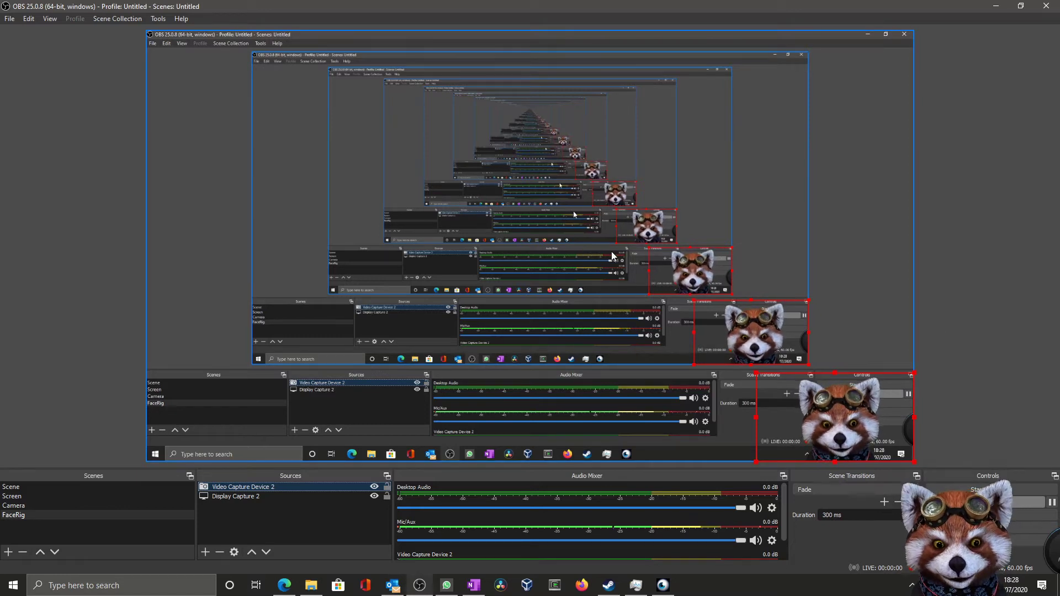
pyautogui.click(999, 12)
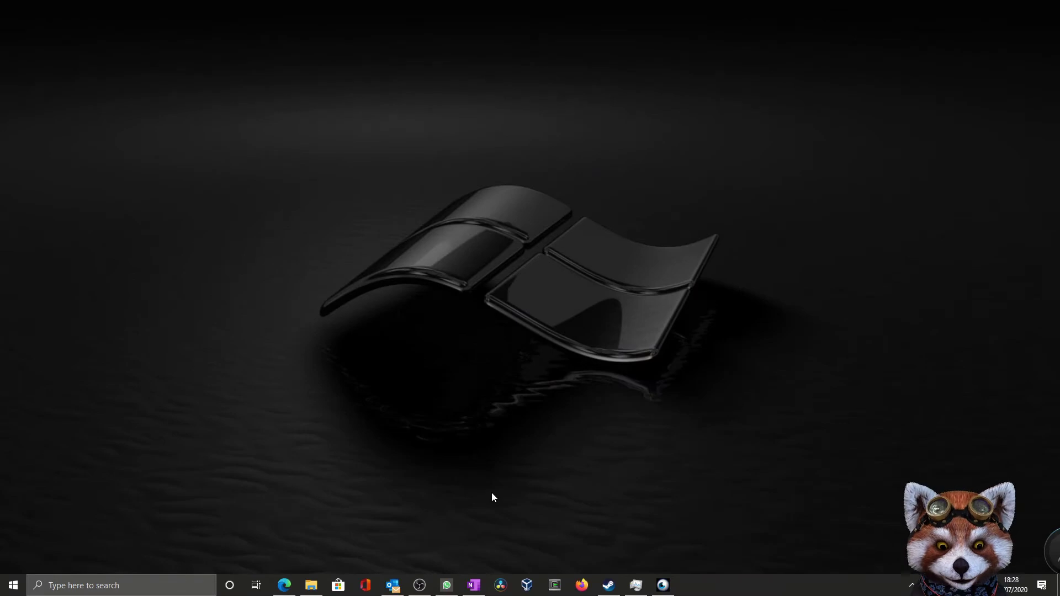
# Step: Switch to DaVinci Resolve and create a new project named ITHowToCreate
pyautogui.click(494, 591)
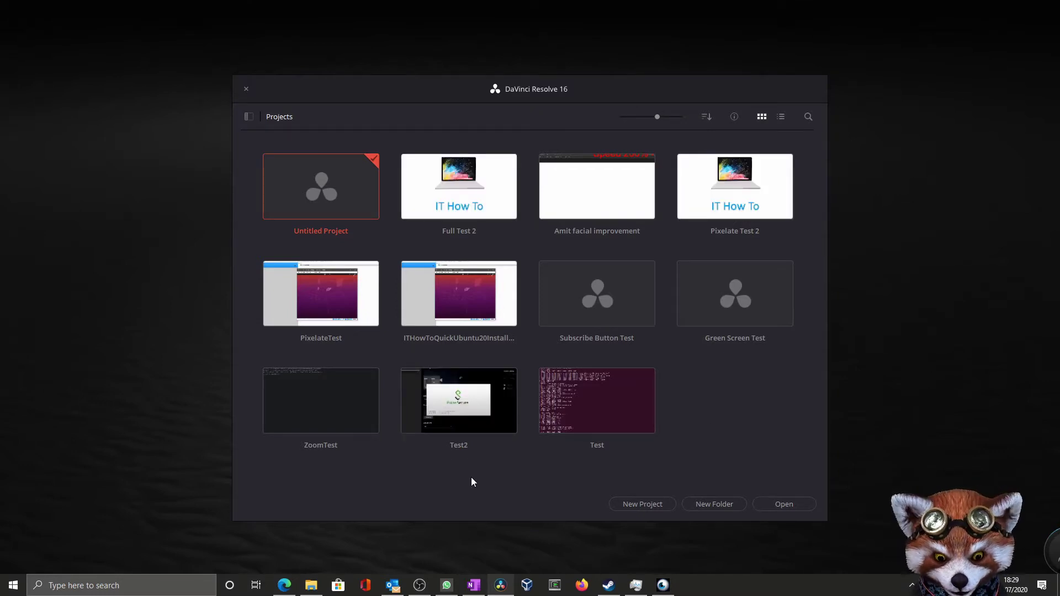
pyautogui.click(632, 502)
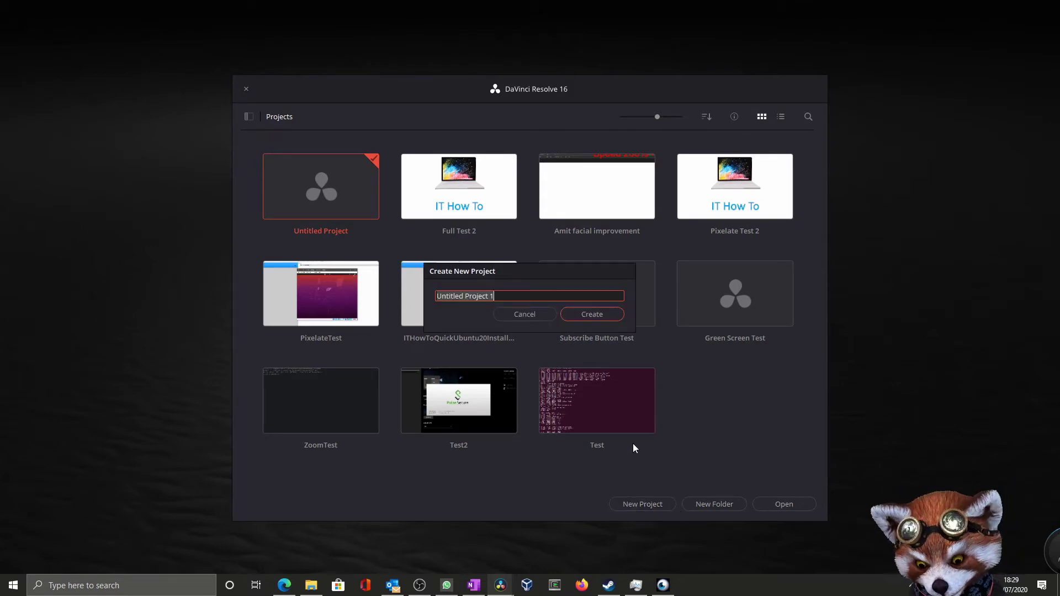
pyautogui.press('BackSpace')
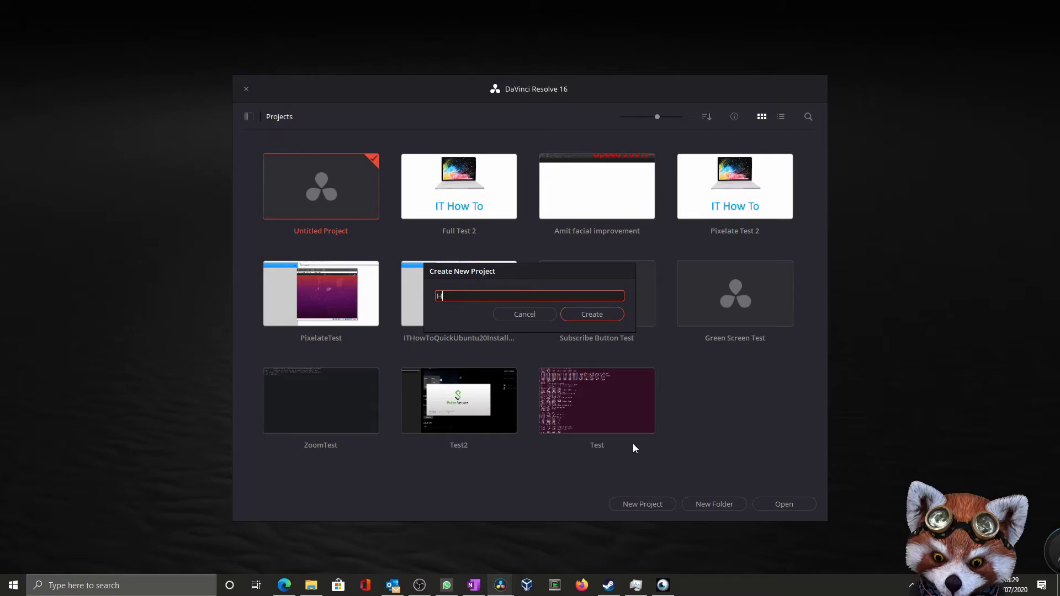
pyautogui.write('ITH')
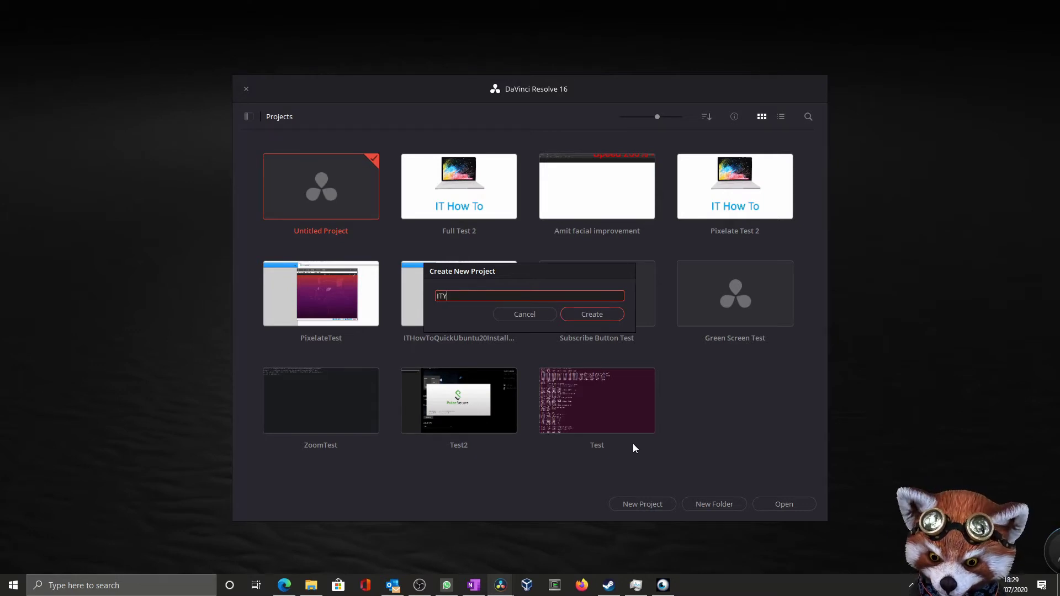
pyautogui.write('owToCreate')
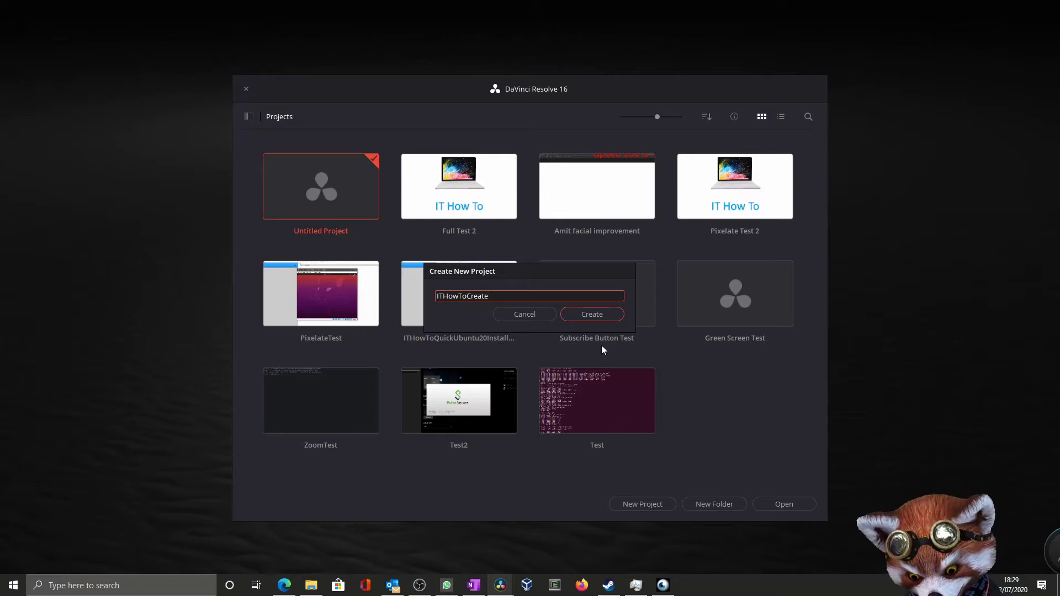
pyautogui.click(603, 315)
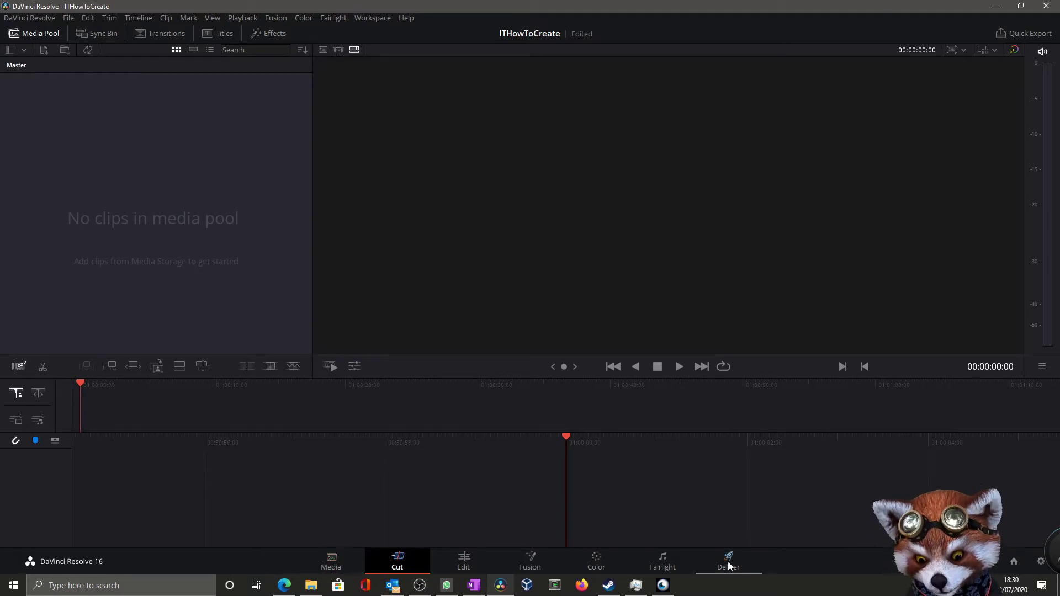
# Step: On the Edit page, import 20200608_165758.mp4 and HowToInstallCentOS8OracleVirtualBox.mp4 into the media pool without changing the project frame rate
pyautogui.click(463, 561)
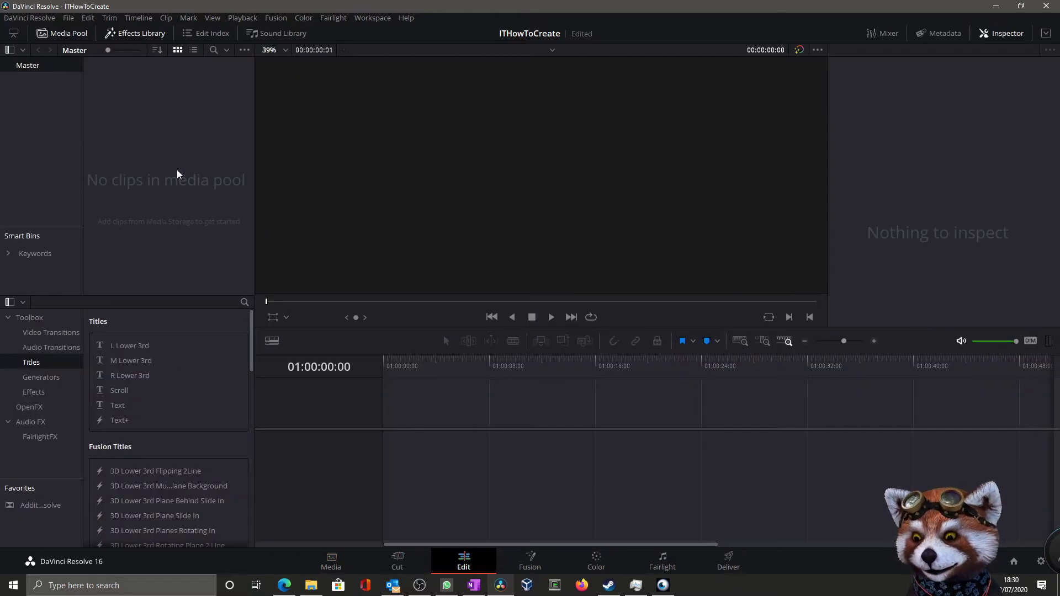
pyautogui.rightClick(139, 149)
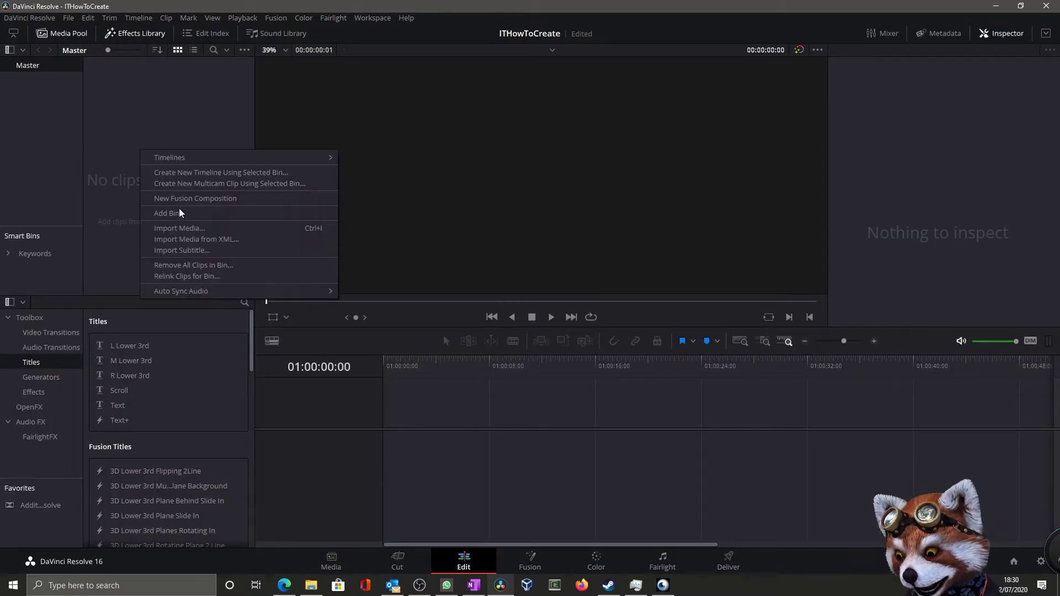
pyautogui.click(171, 232)
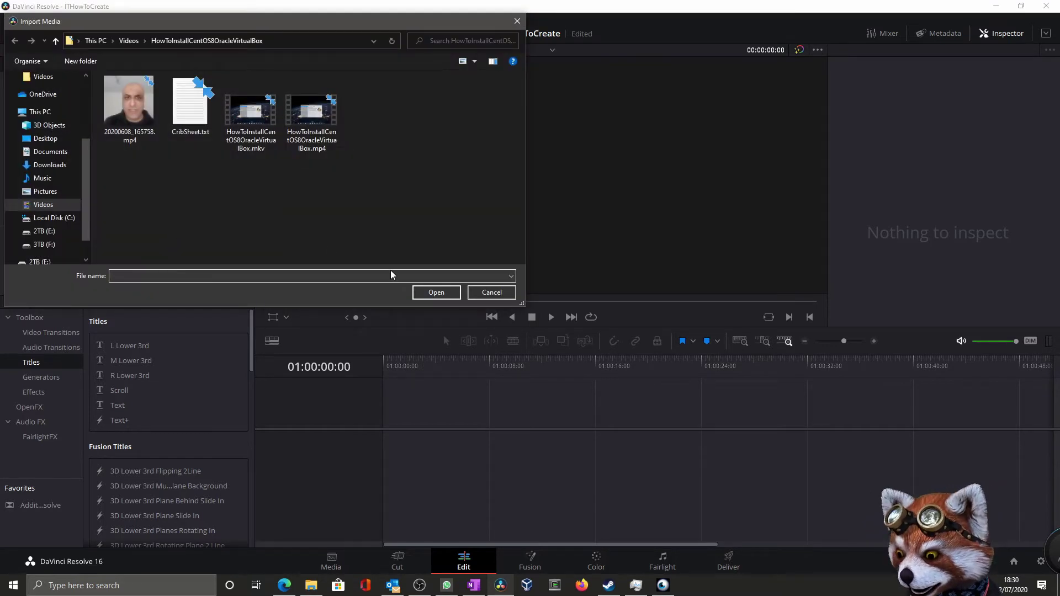
pyautogui.click(118, 104)
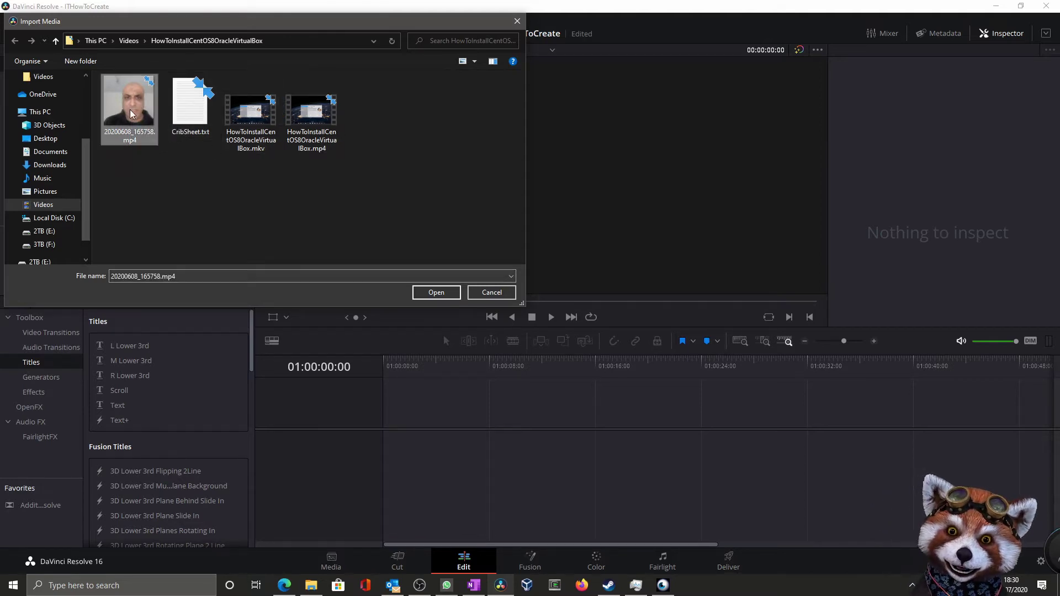
pyautogui.keyDown('ctrl'); pyautogui.click(251, 114); pyautogui.keyUp('ctrl')
pyautogui.keyDown('ctrl'); pyautogui.click(307, 122); pyautogui.keyUp('ctrl')
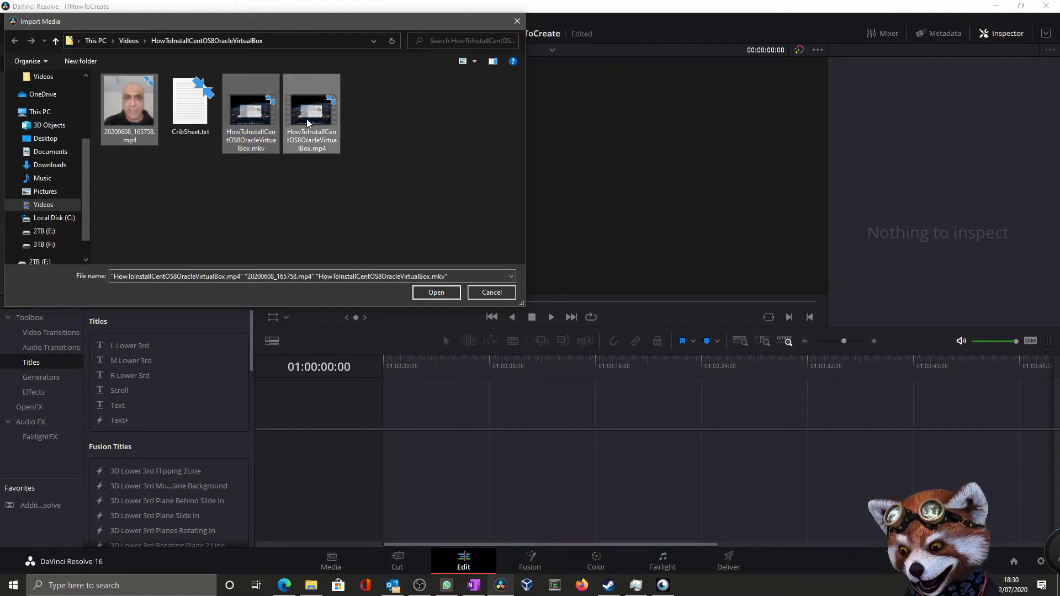
pyautogui.click(138, 111)
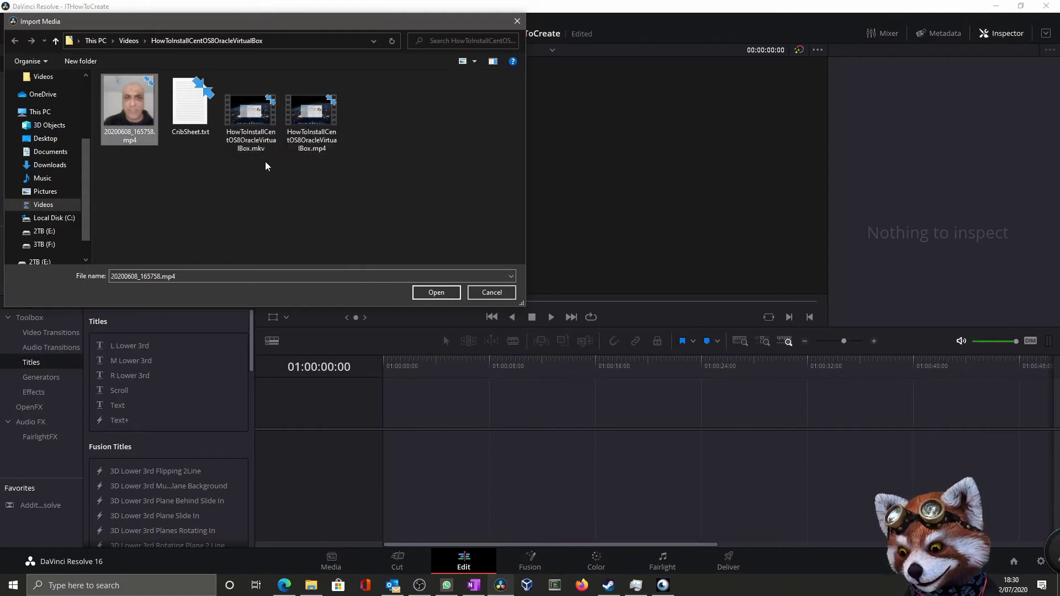
pyautogui.keyDown('ctrl'); pyautogui.click(310, 117); pyautogui.keyUp('ctrl')
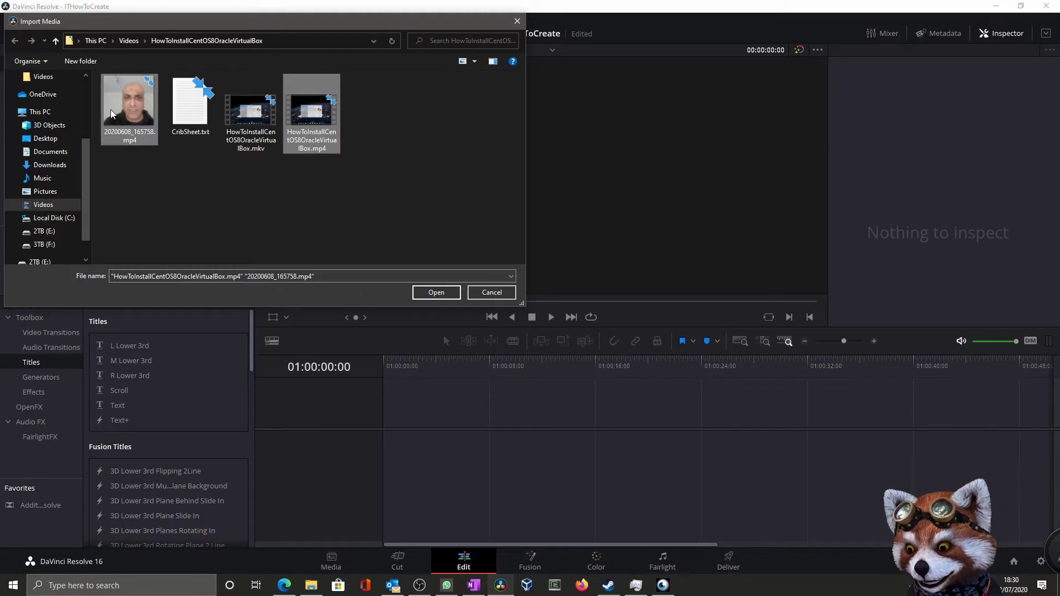
pyautogui.click(437, 293)
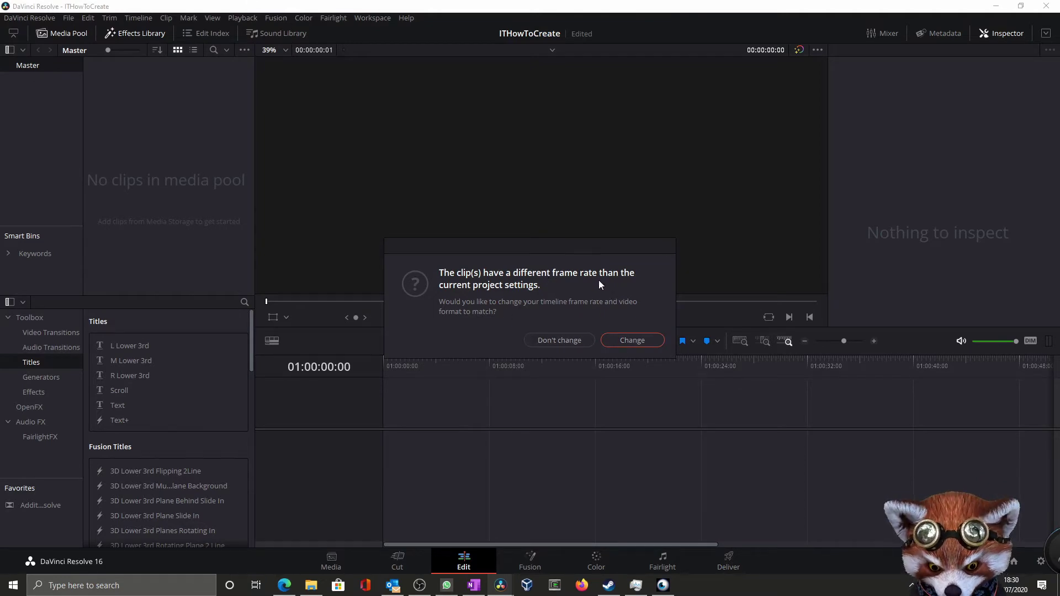
pyautogui.click(562, 339)
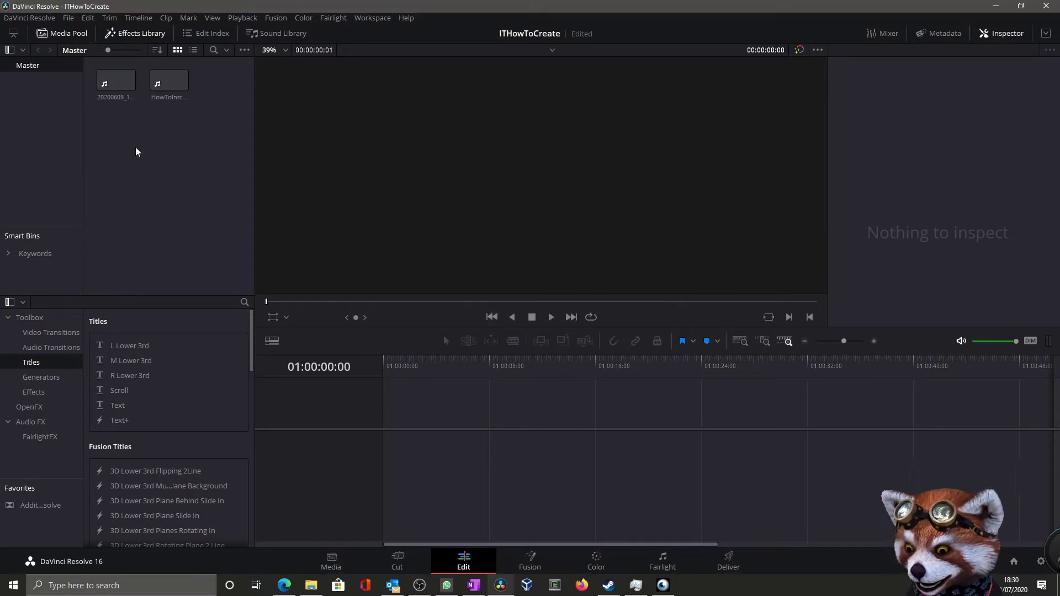
# Step: Place the 20200608_165758.mp4 clip at the timeline start, directly followed by HowToInstallCentOS8OracleVirtualBox.mp4
pyautogui.click(121, 84)
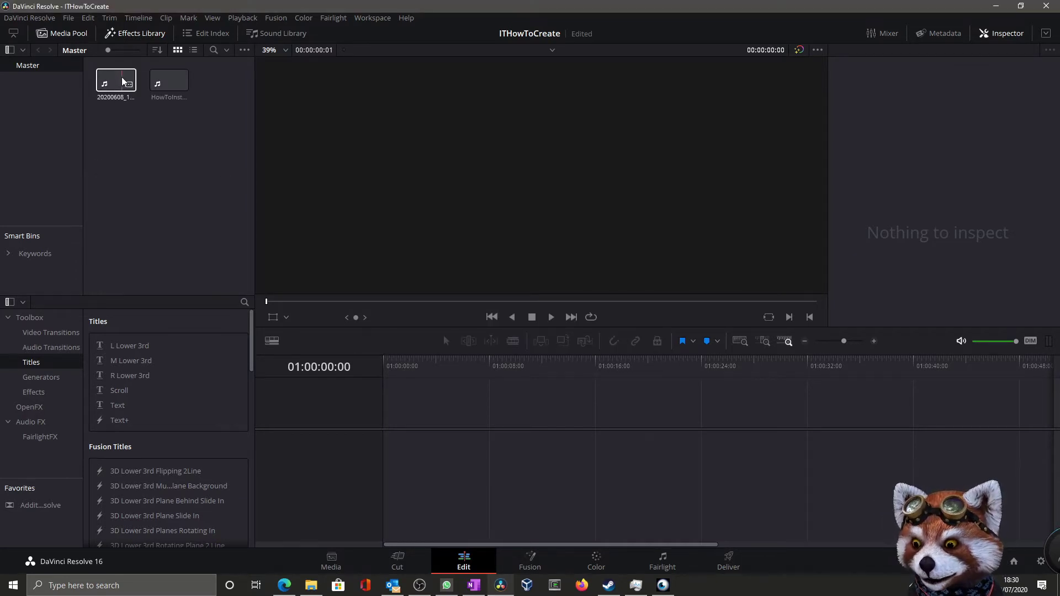
pyautogui.moveTo(121, 84); pyautogui.dragTo(389, 418)
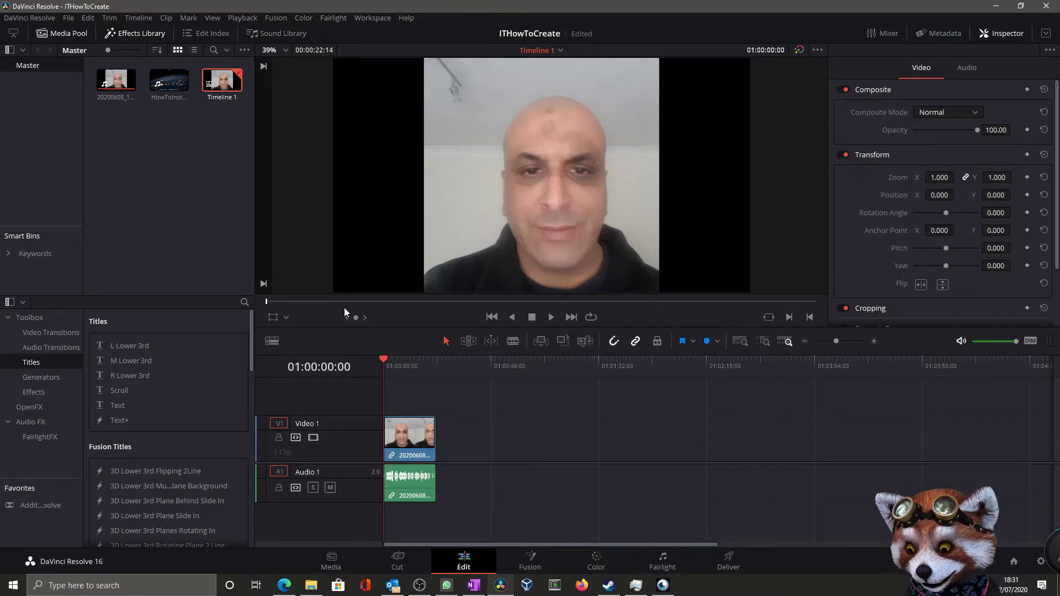
pyautogui.moveTo(169, 80); pyautogui.dragTo(444, 454)
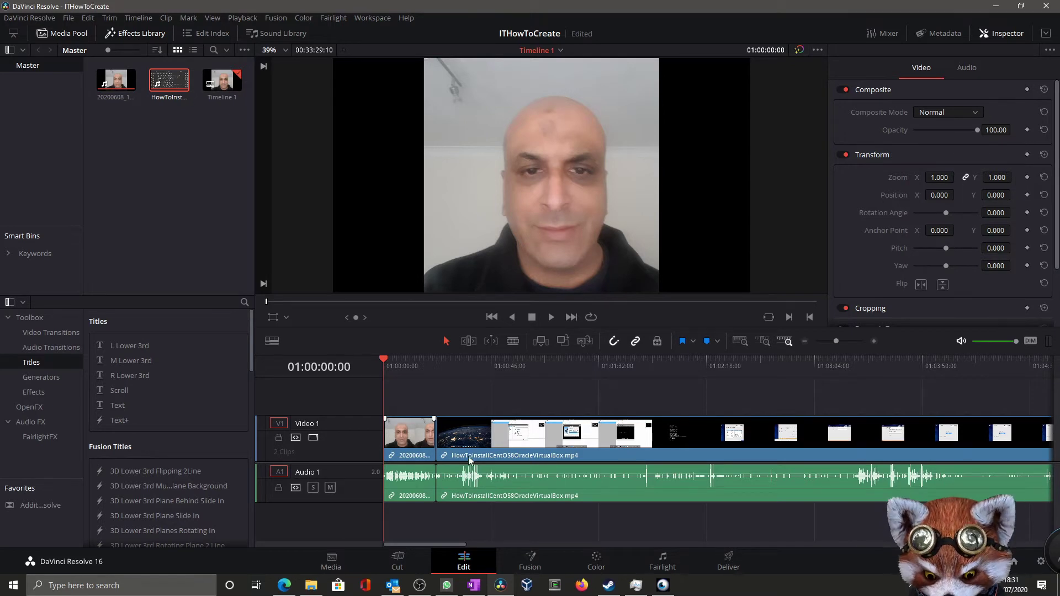
# Step: Unlink and delete the HowToInstallCentOS8OracleVirtualBox.mp4 clip's audio, and shift its video along the track to leave a gap after the first clip
pyautogui.click(528, 478)
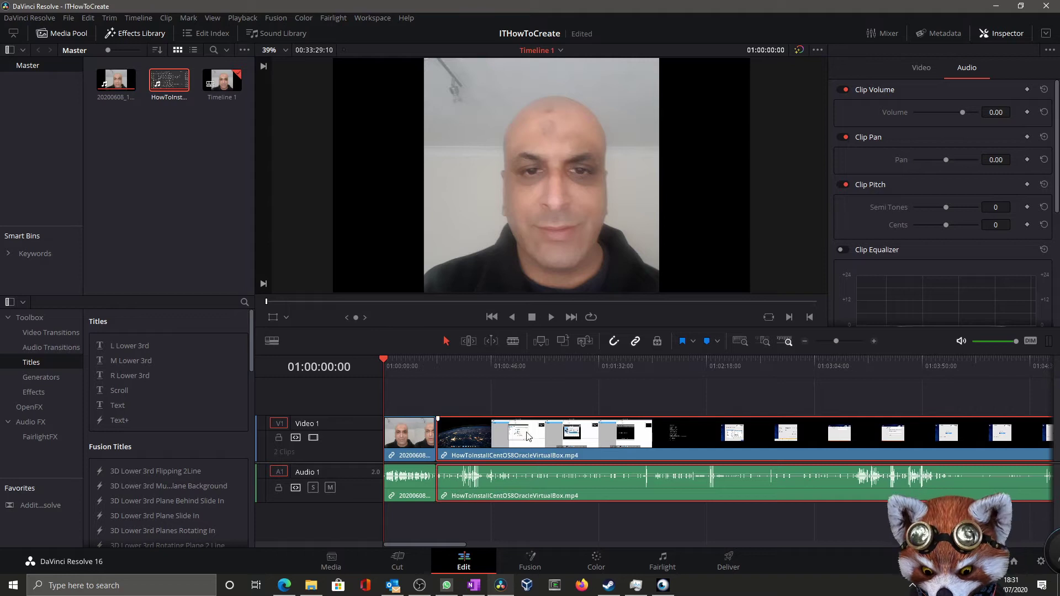
pyautogui.rightClick(522, 479)
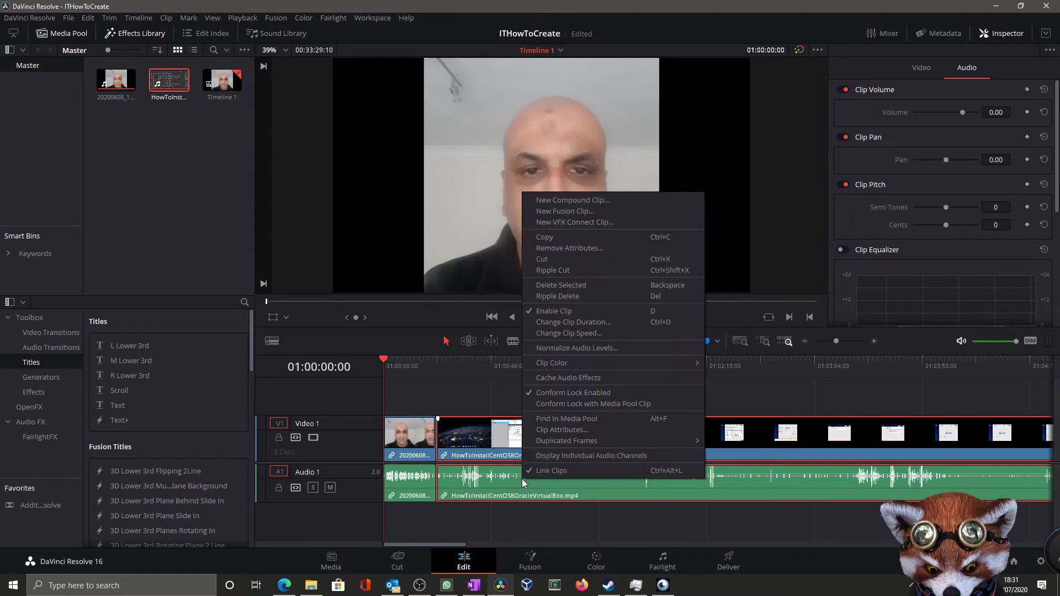
pyautogui.click(570, 472)
pyautogui.click(537, 522)
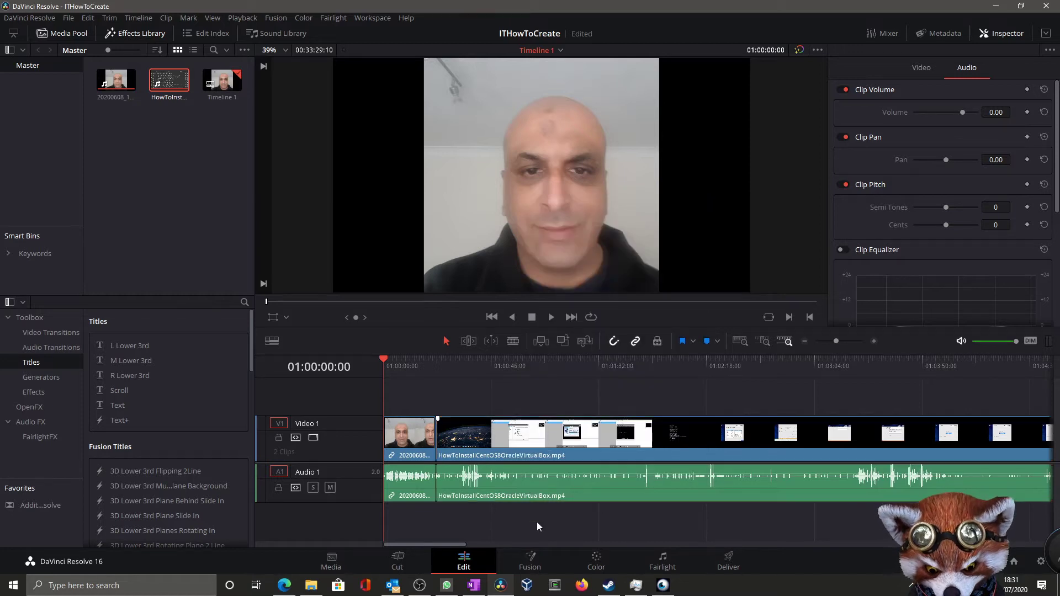
pyautogui.click(549, 490)
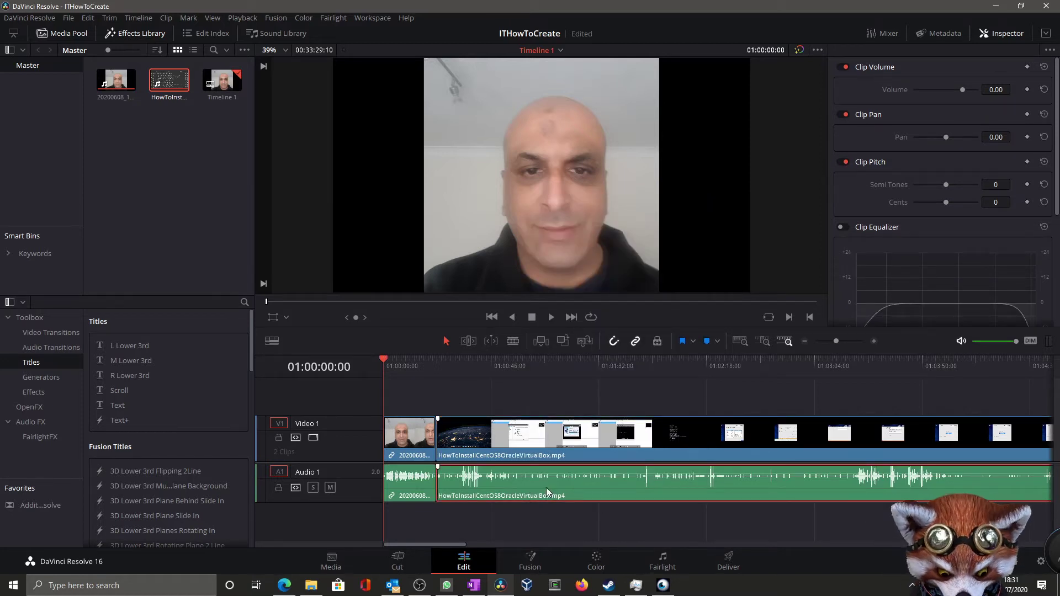
pyautogui.press('Delete')
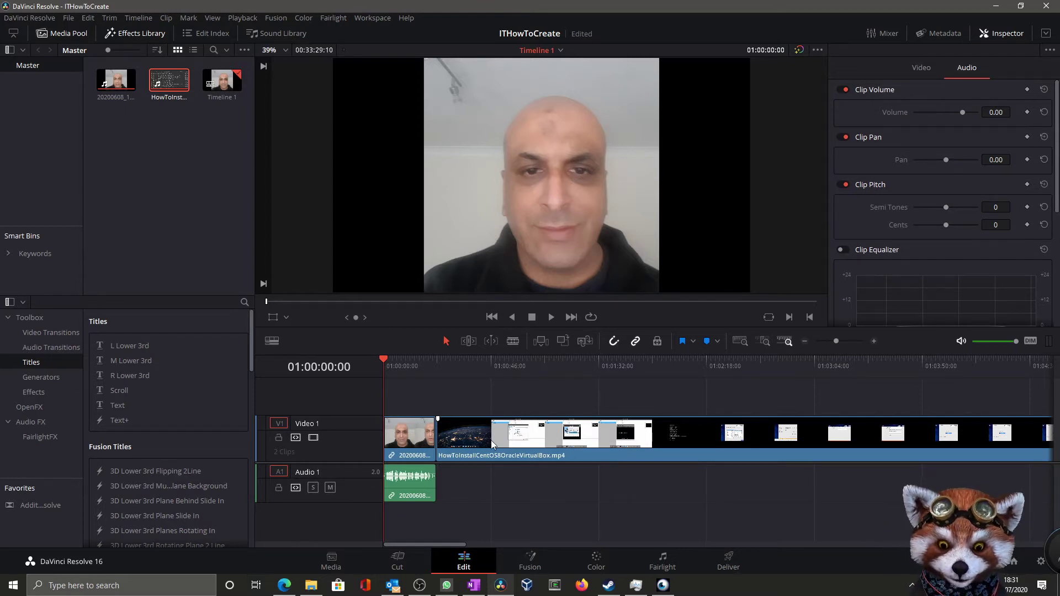
pyautogui.moveTo(491, 439); pyautogui.dragTo(555, 439)
pyautogui.click(480, 395)
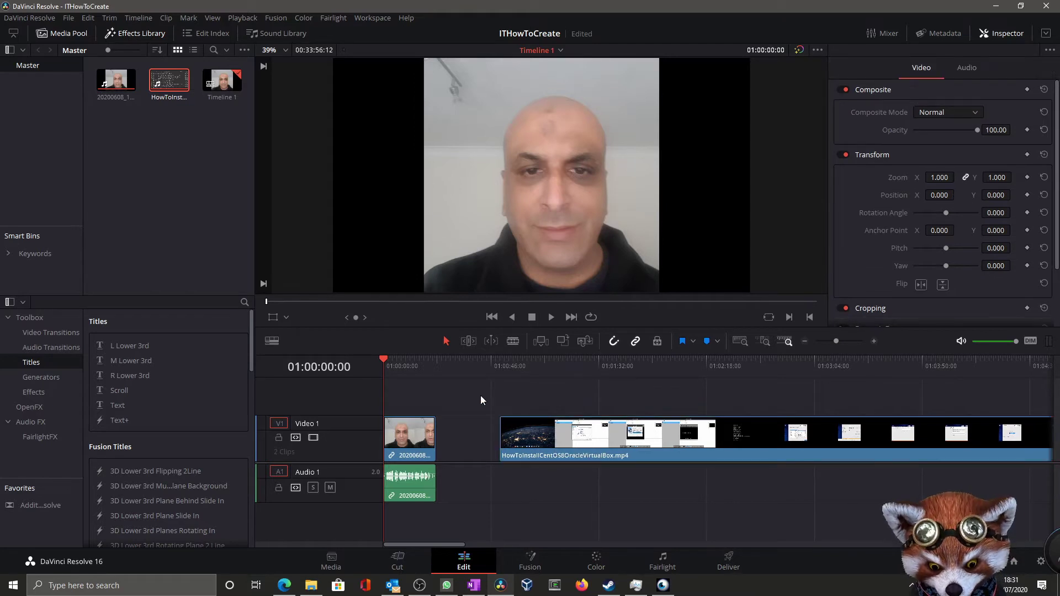
# Step: Import PPIntro.mp4 into the media pool and place it in the timeline gap directly after the 20200608_165758.mp4 clip
pyautogui.rightClick(134, 159)
pyautogui.click(161, 240)
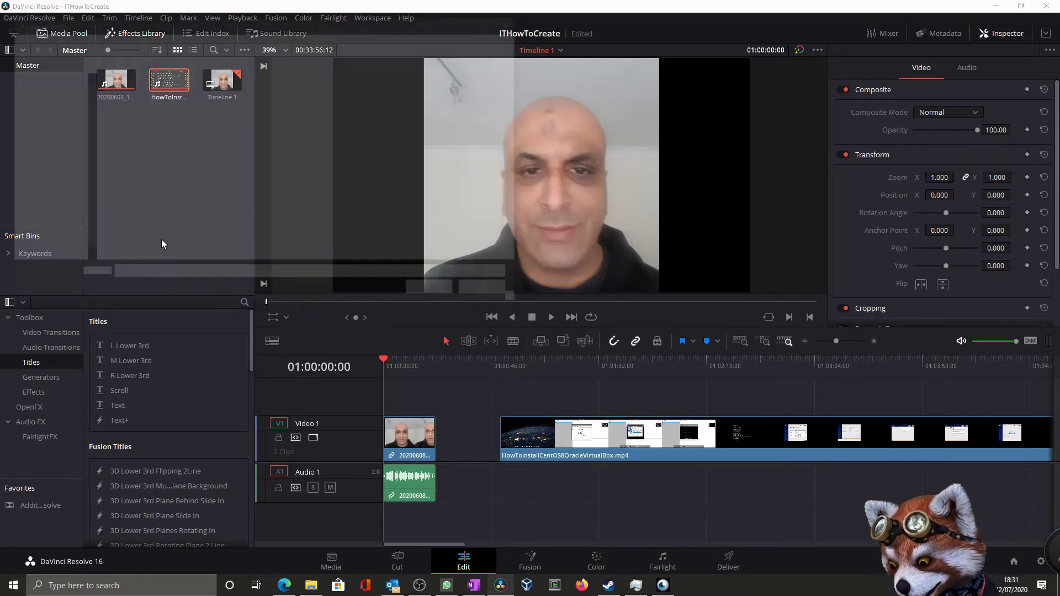
pyautogui.click(117, 41)
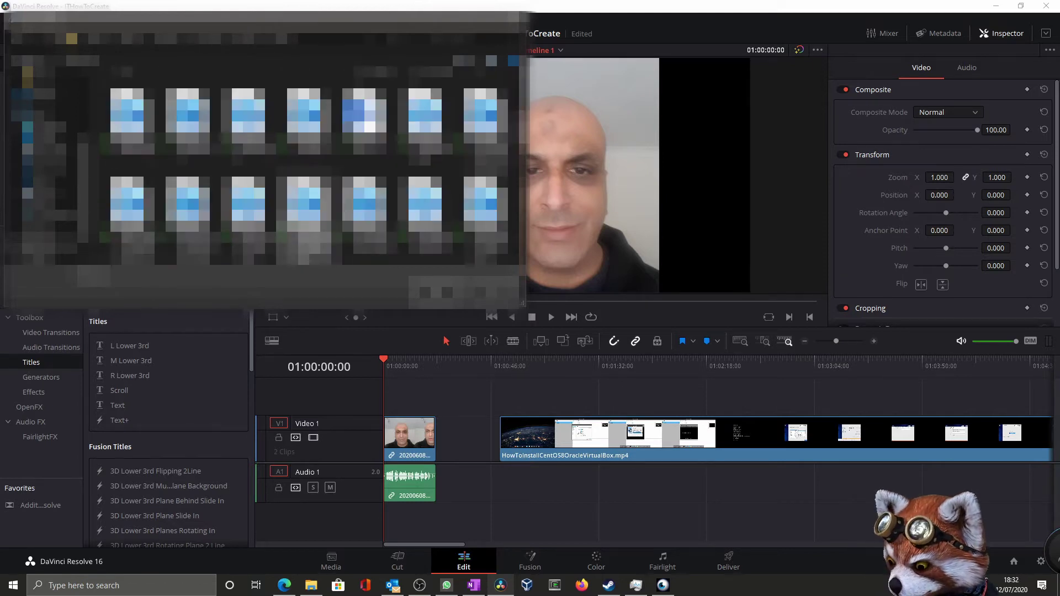
pyautogui.write('f')
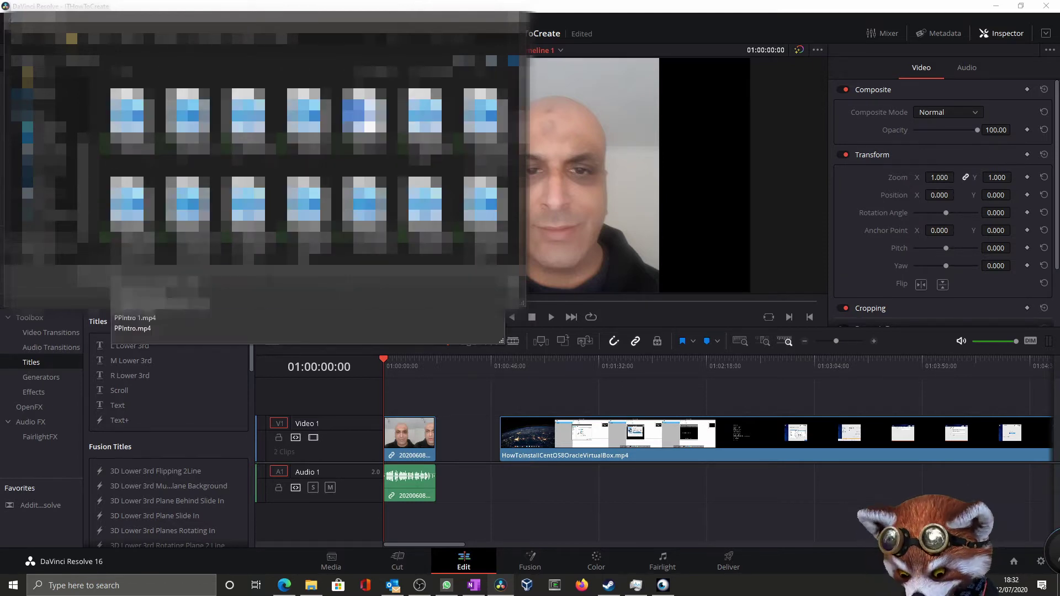
pyautogui.click(182, 288)
pyautogui.press('Return')
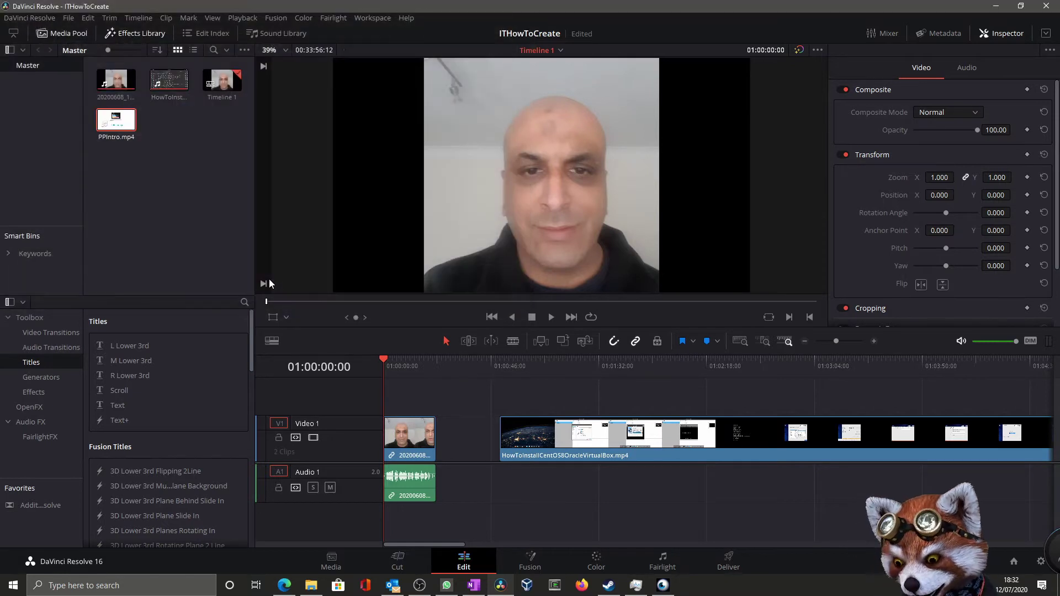
pyautogui.moveTo(116, 120); pyautogui.dragTo(445, 448)
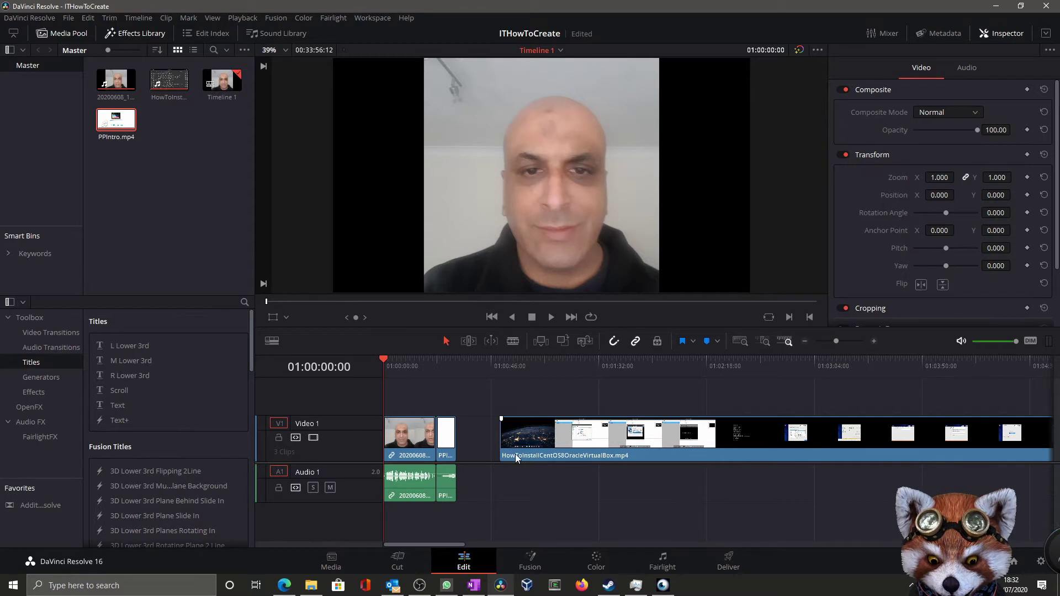
# Step: Play back the timeline from its start to review the webcam clip
pyautogui.click(552, 317)
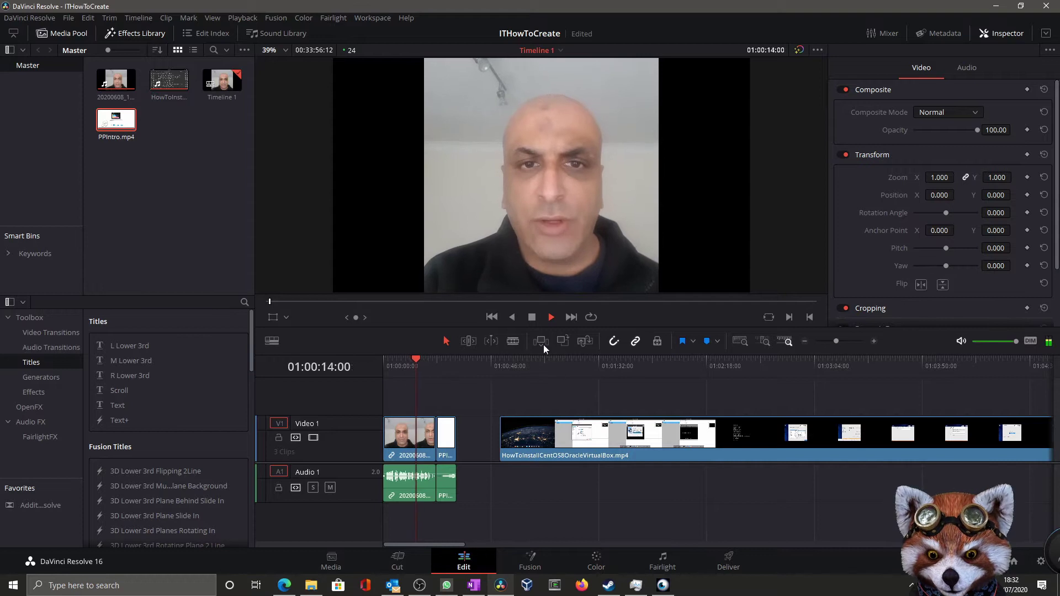
pyautogui.click(532, 318)
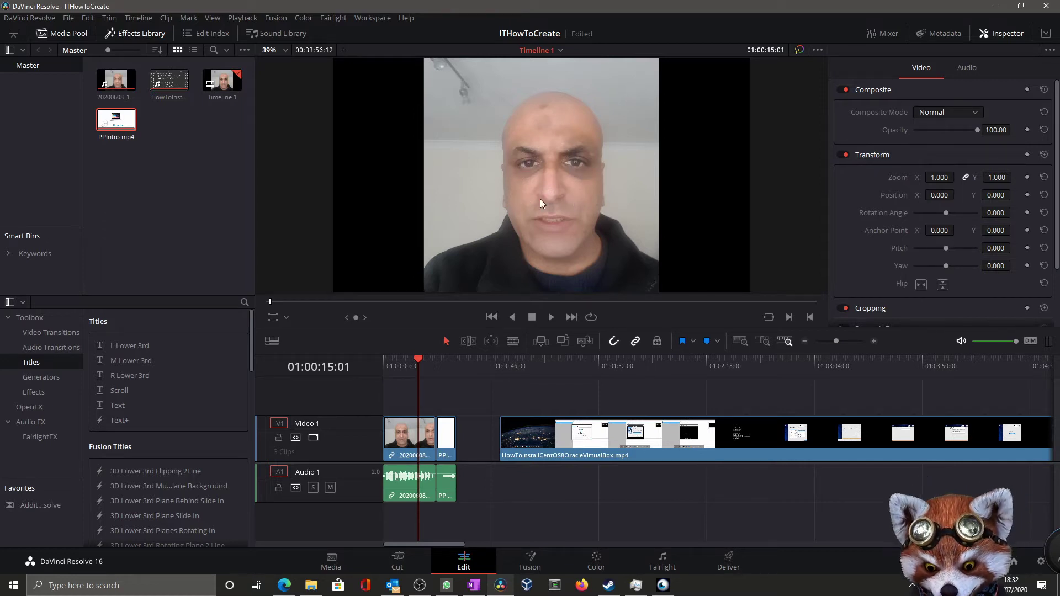
pyautogui.click(550, 318)
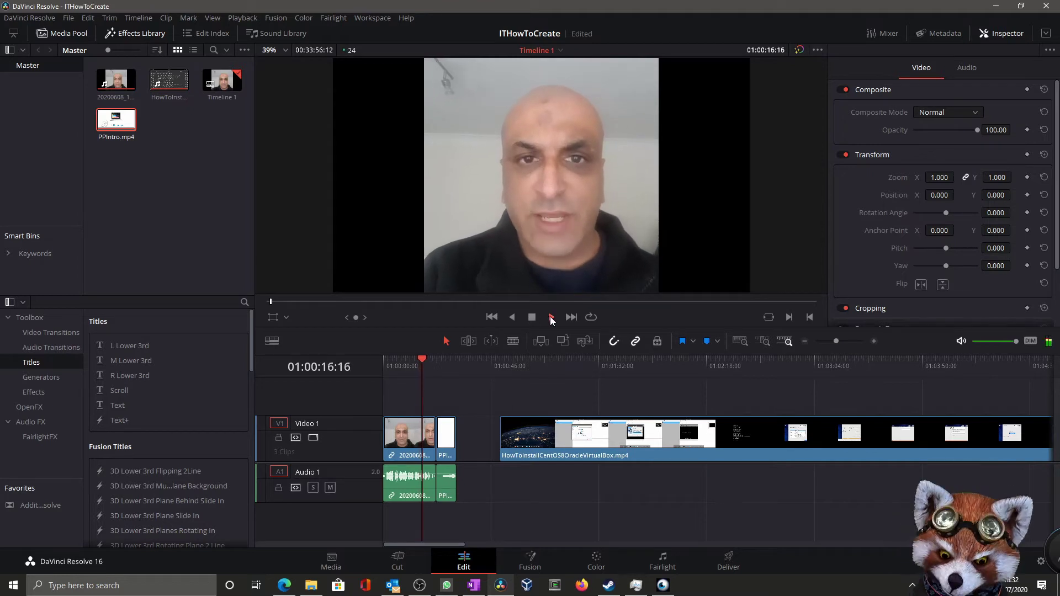
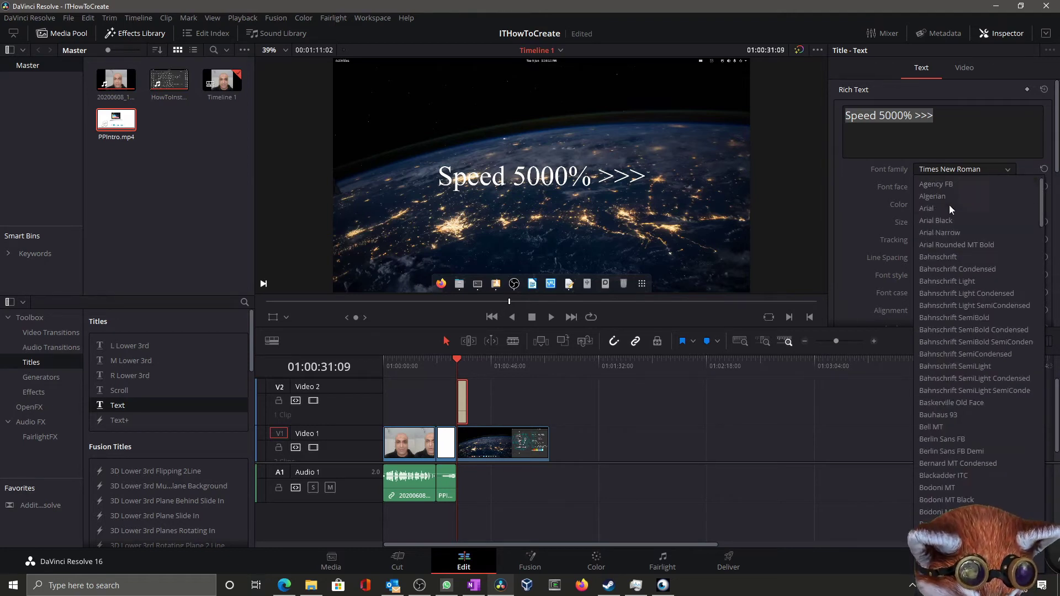
# Step: Format the "Speed 5000% >>>" title in Arial with red #ff0000, and move it to the upper-right corner of the picture
pyautogui.click(950, 206)
pyautogui.click(933, 206)
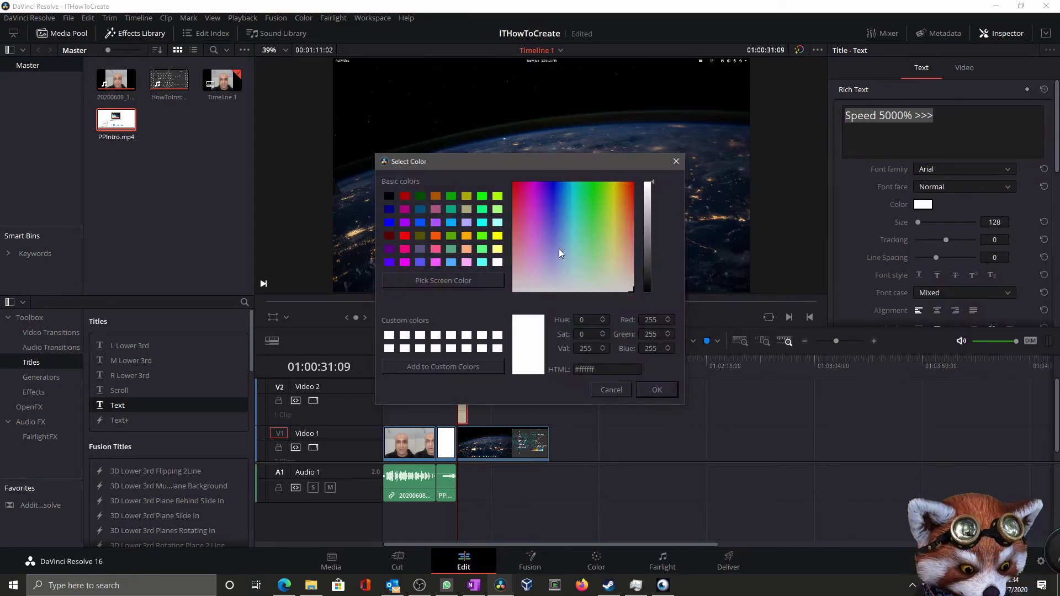
pyautogui.click(402, 236)
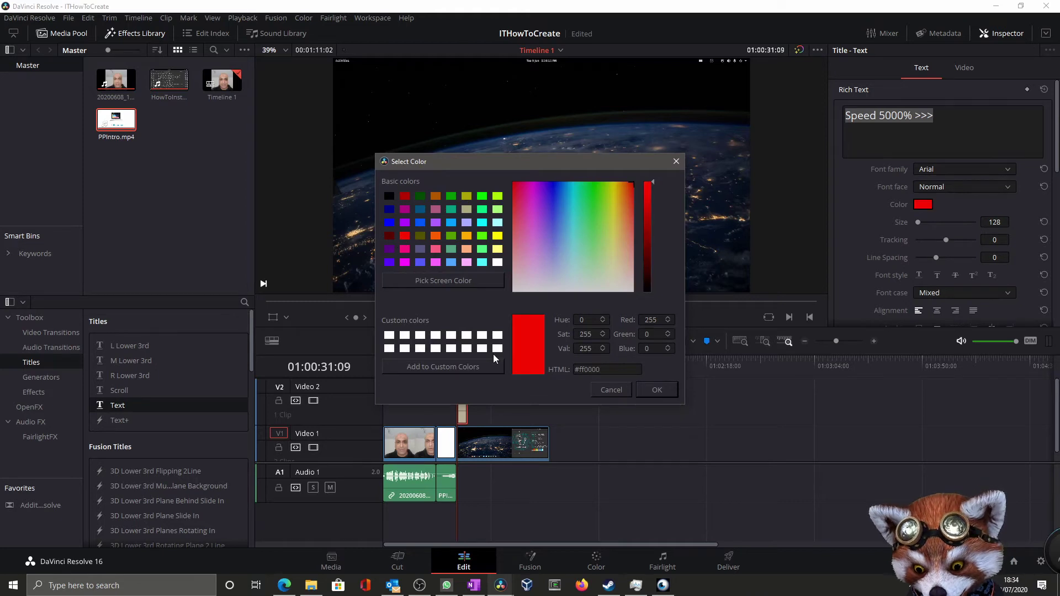
pyautogui.click(657, 390)
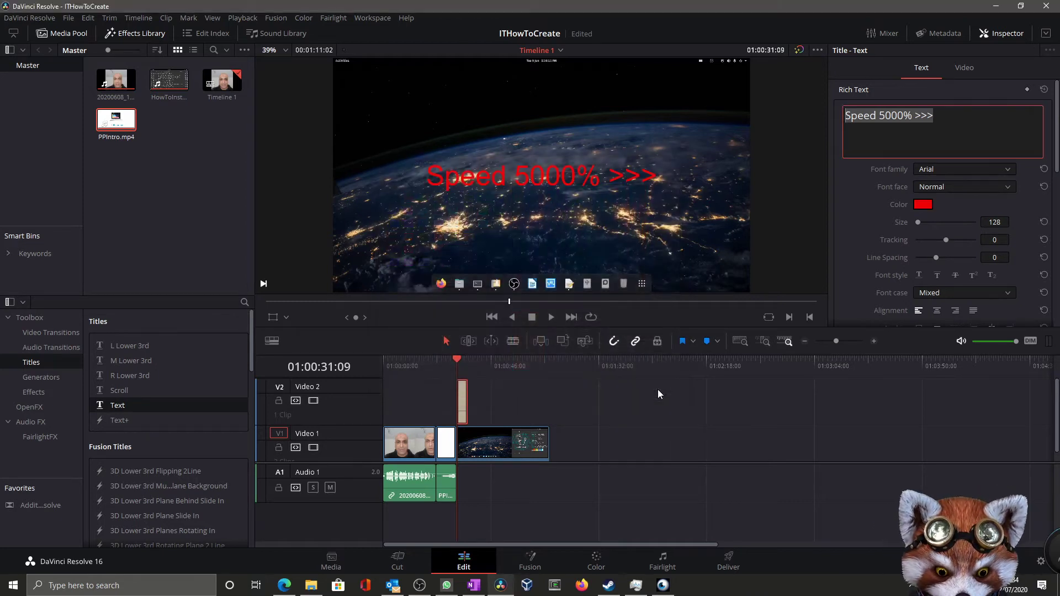
pyautogui.click(963, 68)
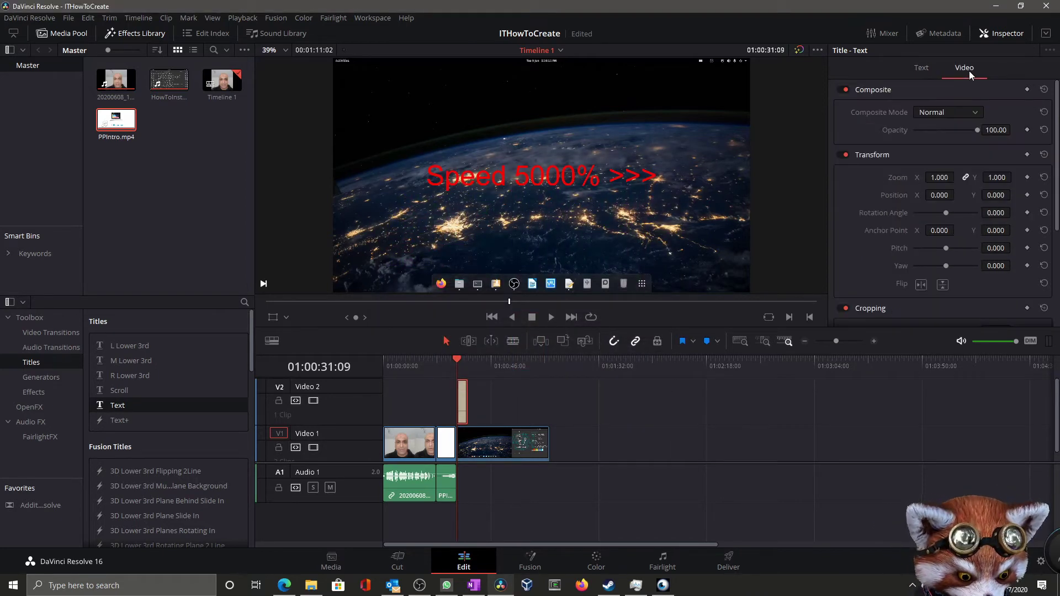
pyautogui.moveTo(555, 179); pyautogui.dragTo(644, 92)
# Step: Extend the title clip on Video 2 so that it ends together with the screen recording clip below it
pyautogui.click(461, 404)
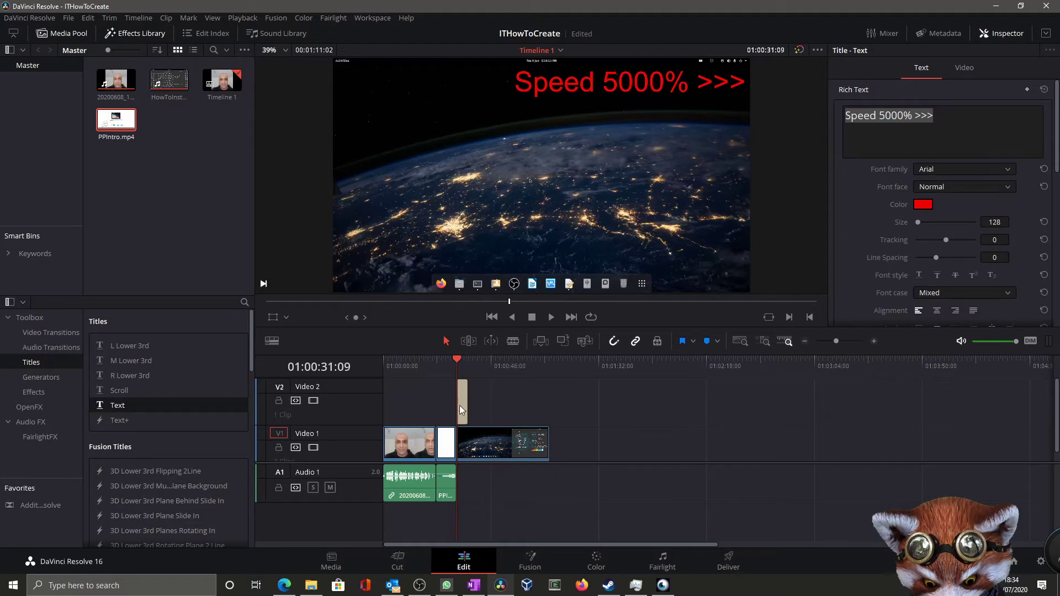
pyautogui.moveTo(465, 403)
pyautogui.mouseDown()
pyautogui.moveTo(479, 403)
pyautogui.moveTo(470, 409)
pyautogui.mouseUp()
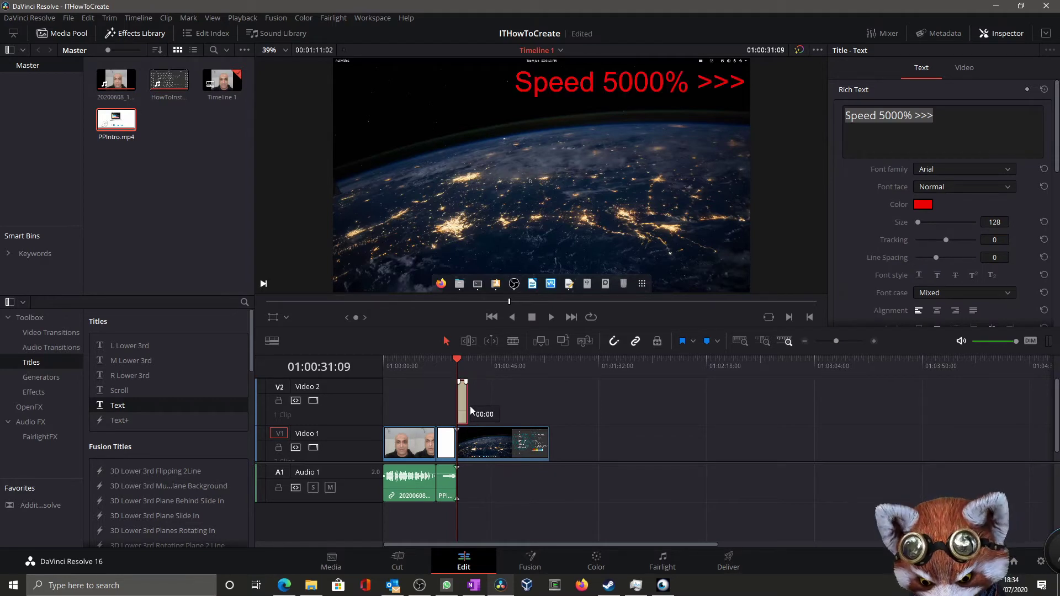
pyautogui.click(875, 342)
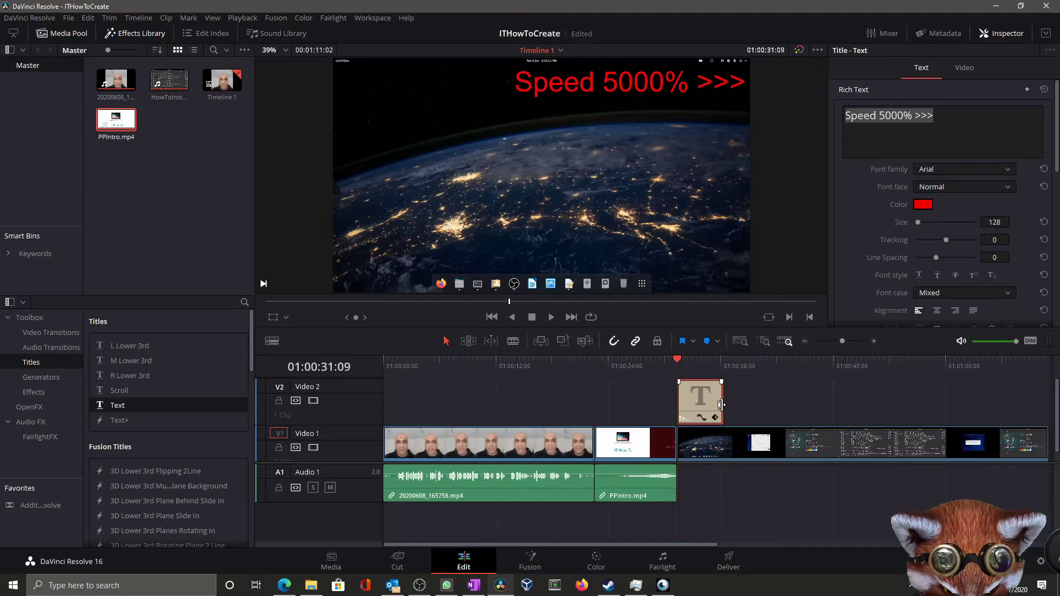
pyautogui.moveTo(724, 403); pyautogui.dragTo(1038, 396)
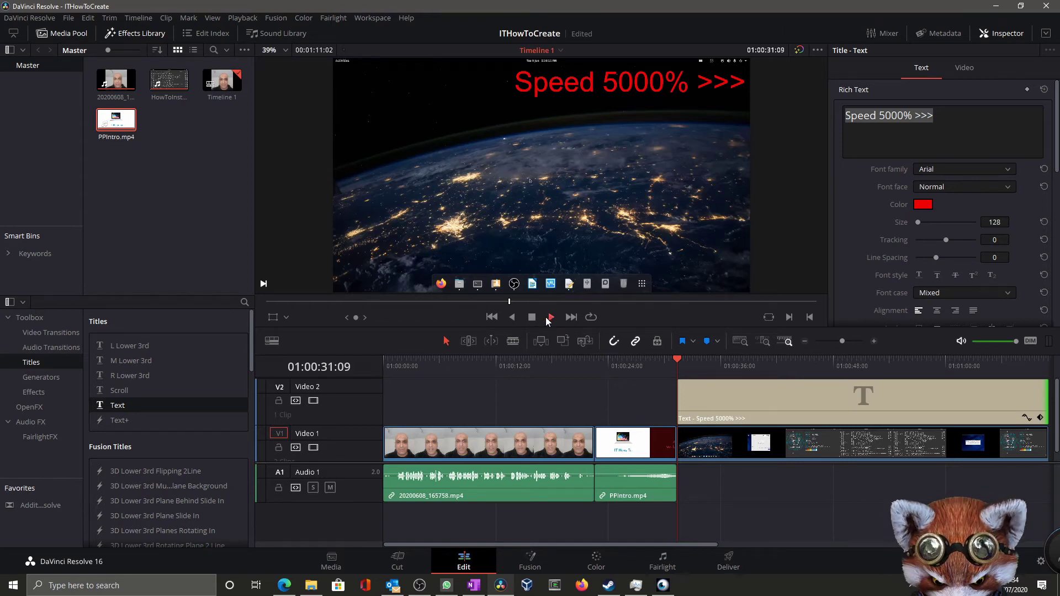
# Step: Play back the start of the screen recording with the title over it, and show the full timeline again
pyautogui.click(551, 318)
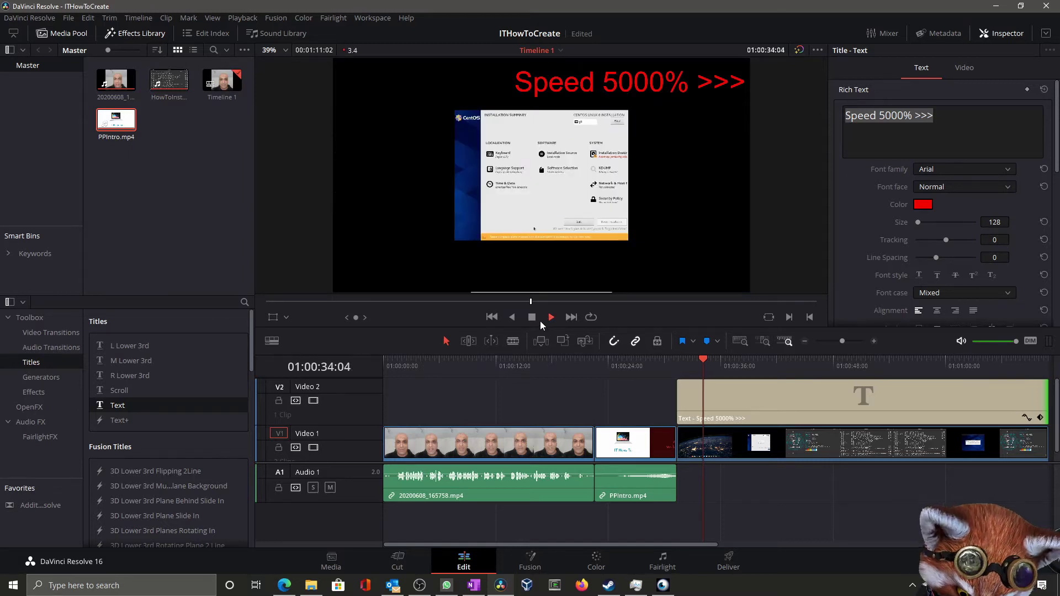
pyautogui.click(539, 321)
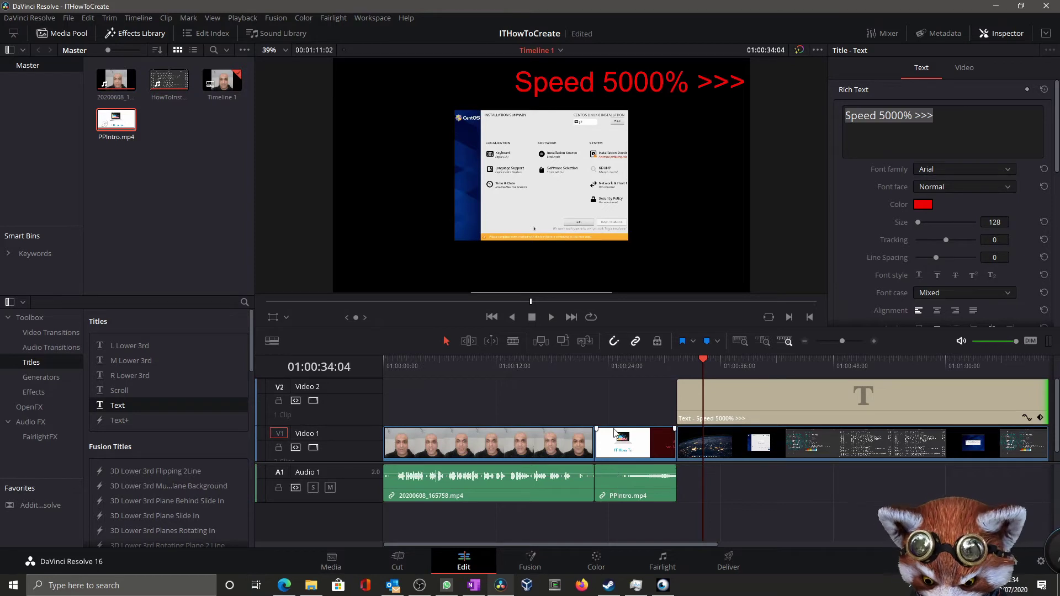
pyautogui.click(806, 342)
pyautogui.click(806, 342)
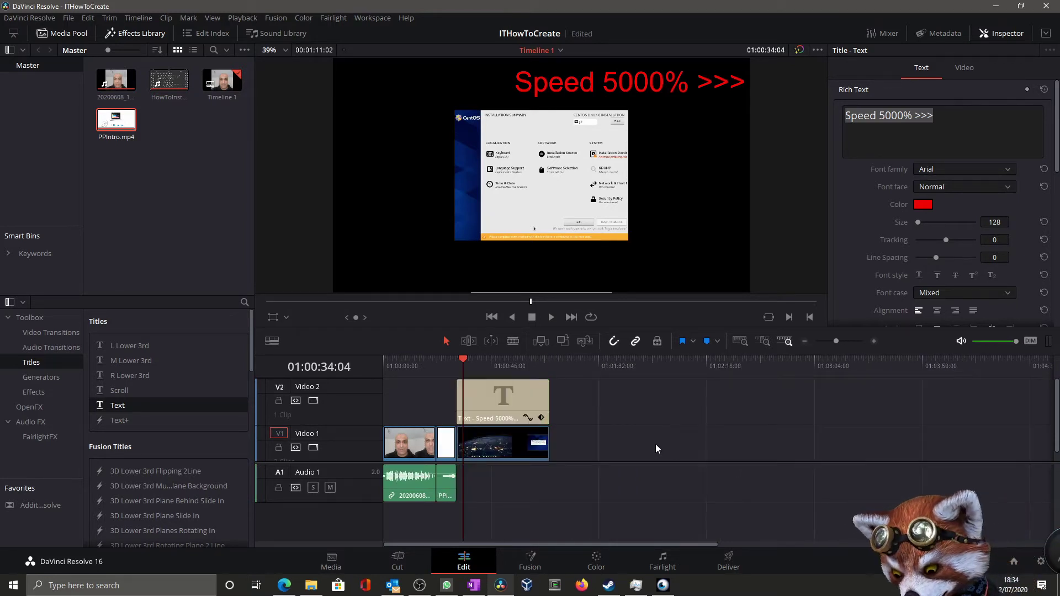
pyautogui.rightClick(127, 191)
pyautogui.click(157, 268)
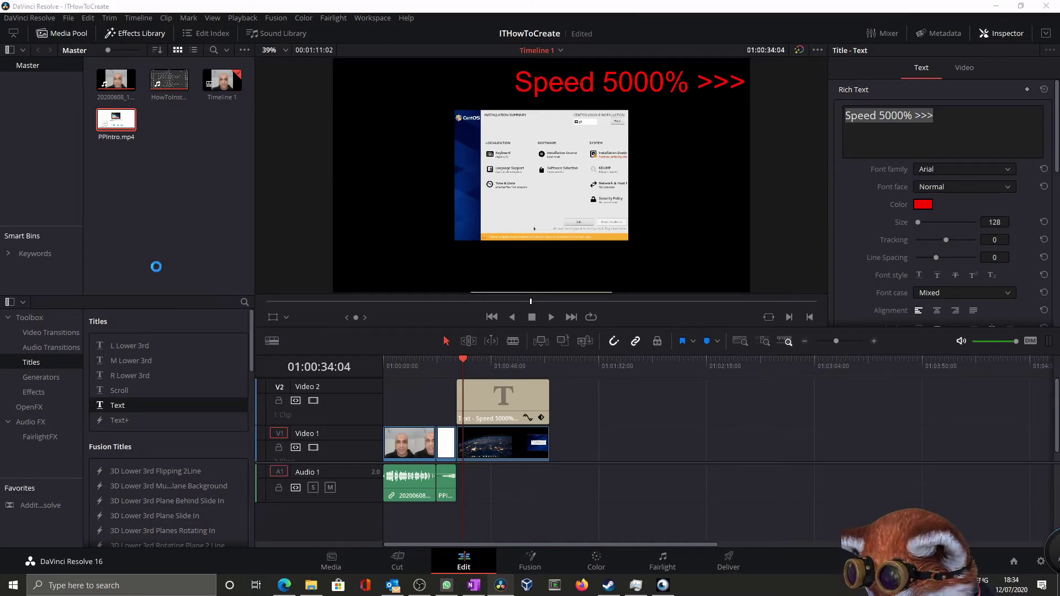
pyautogui.click(62, 121)
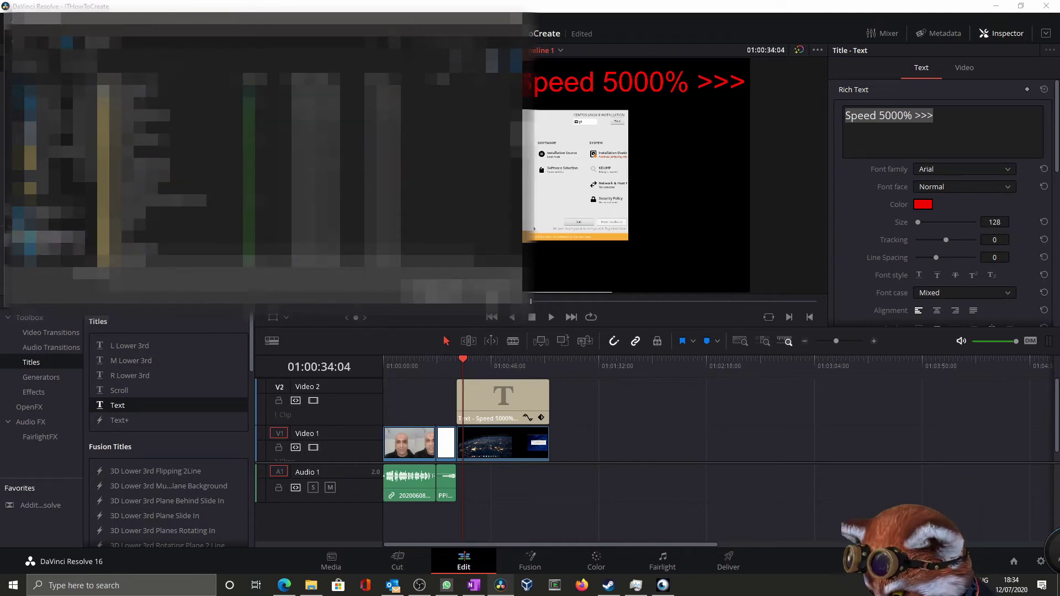
pyautogui.scroll(-3, 44, 235)
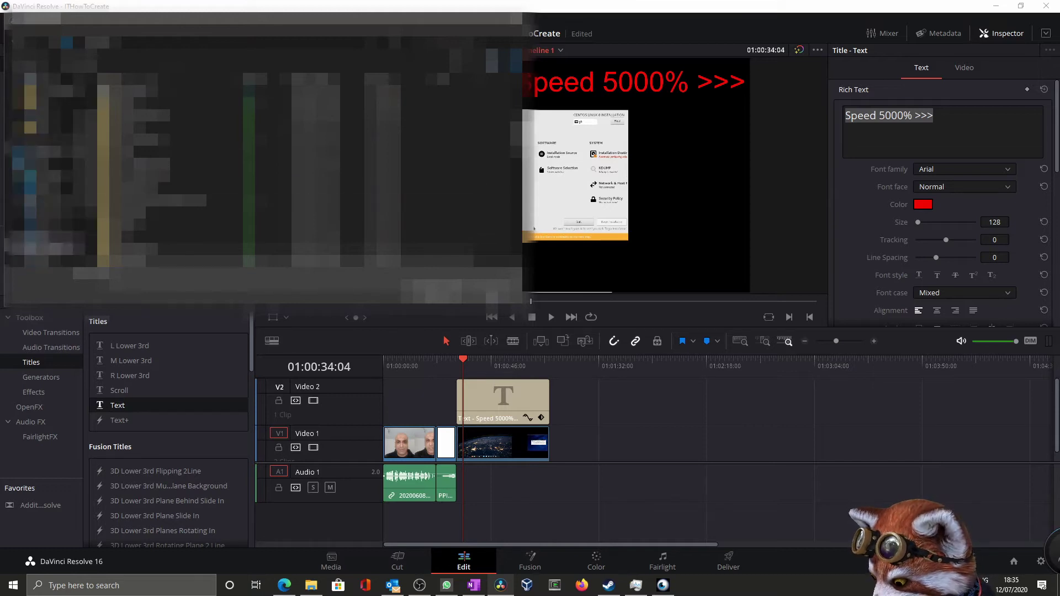
pyautogui.click(43, 234)
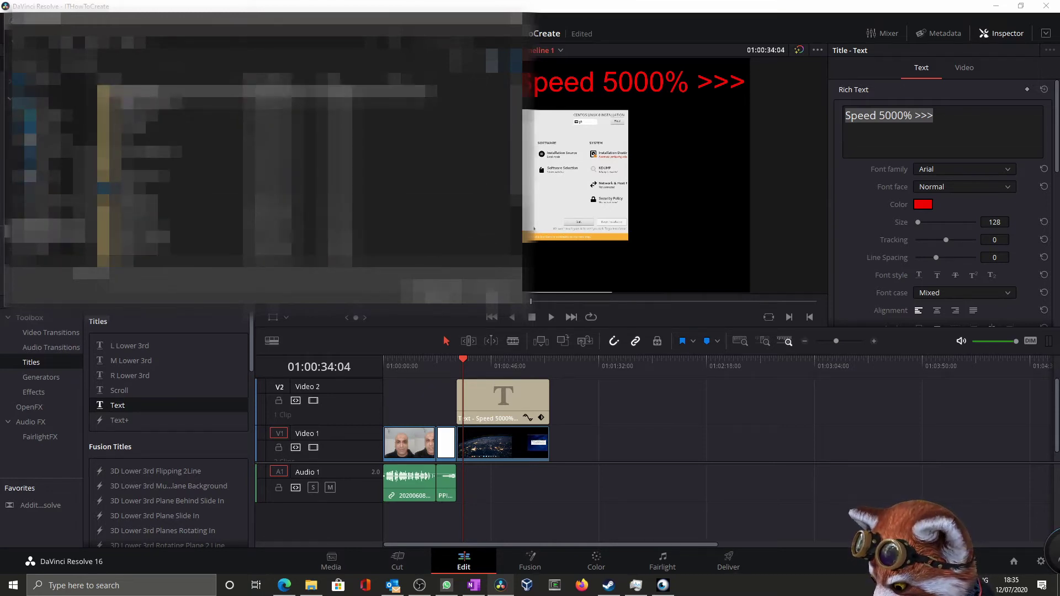
pyautogui.doubleClick(128, 103)
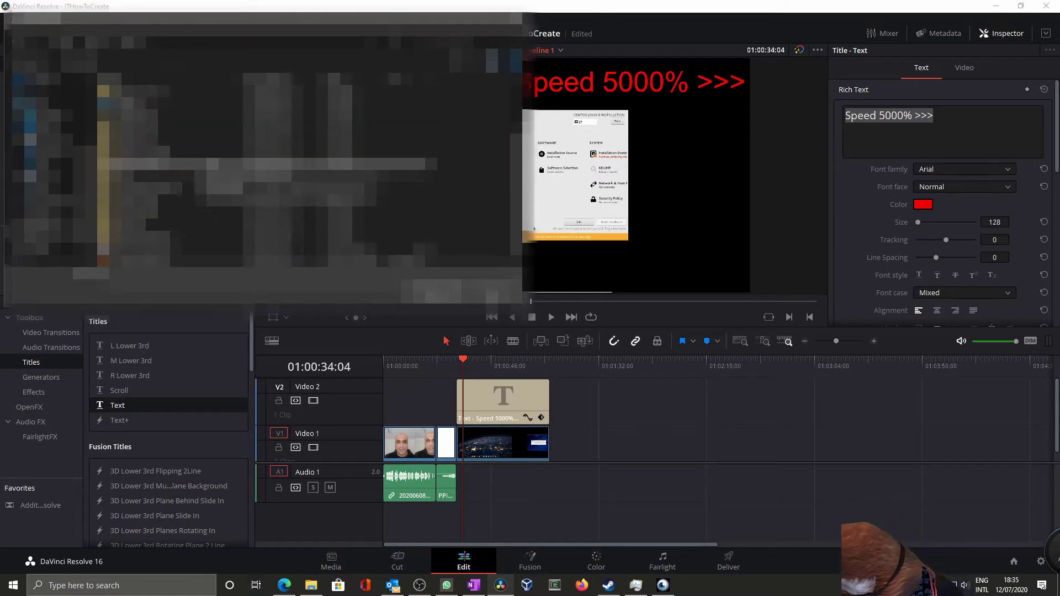
pyautogui.scroll(2, 212, 165)
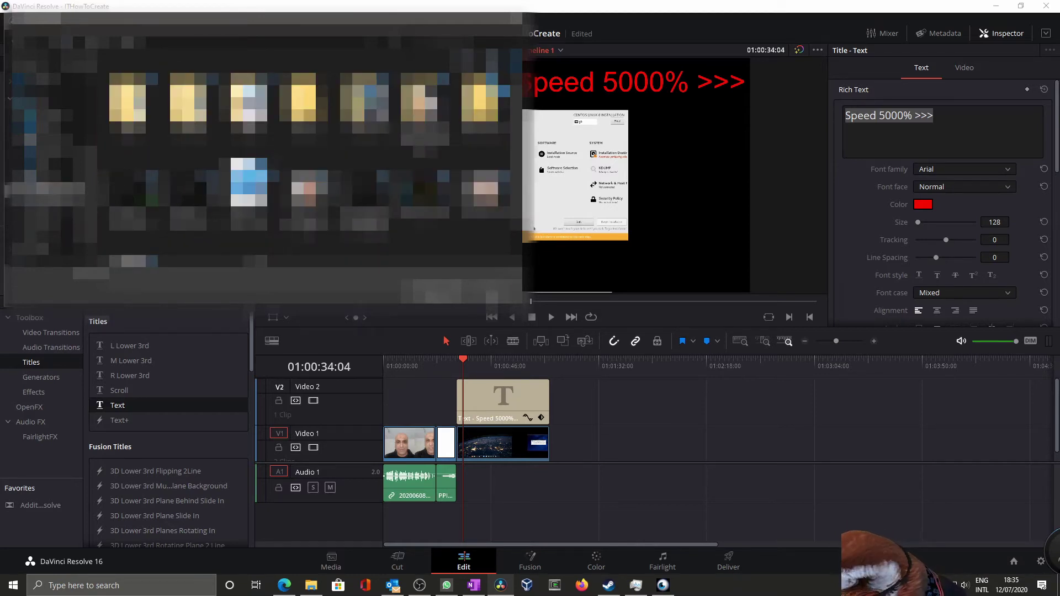
pyautogui.scroll(-1, 263, 155)
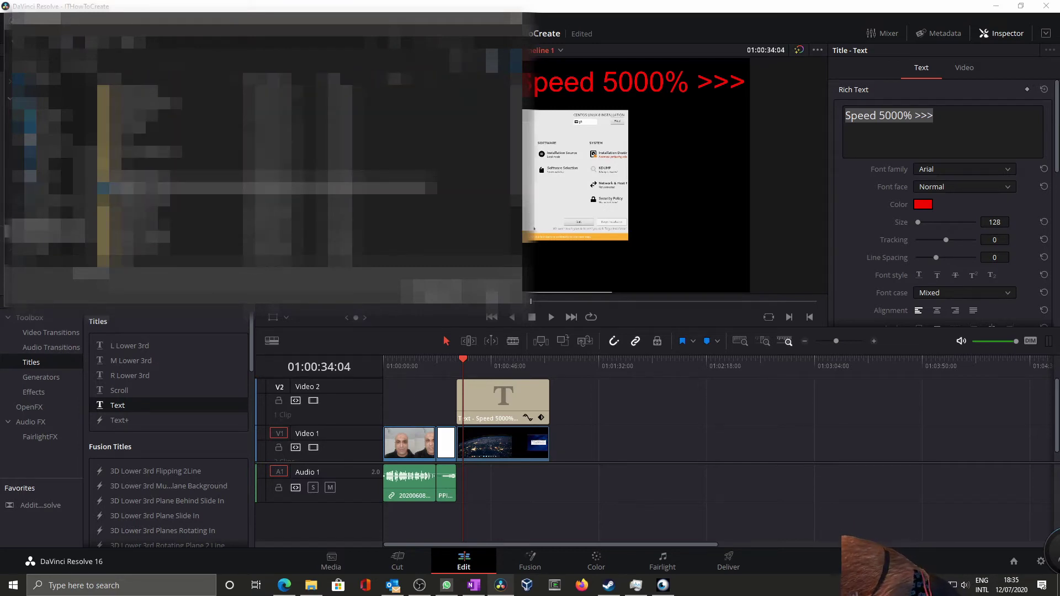
pyautogui.scroll(-2, 164, 191)
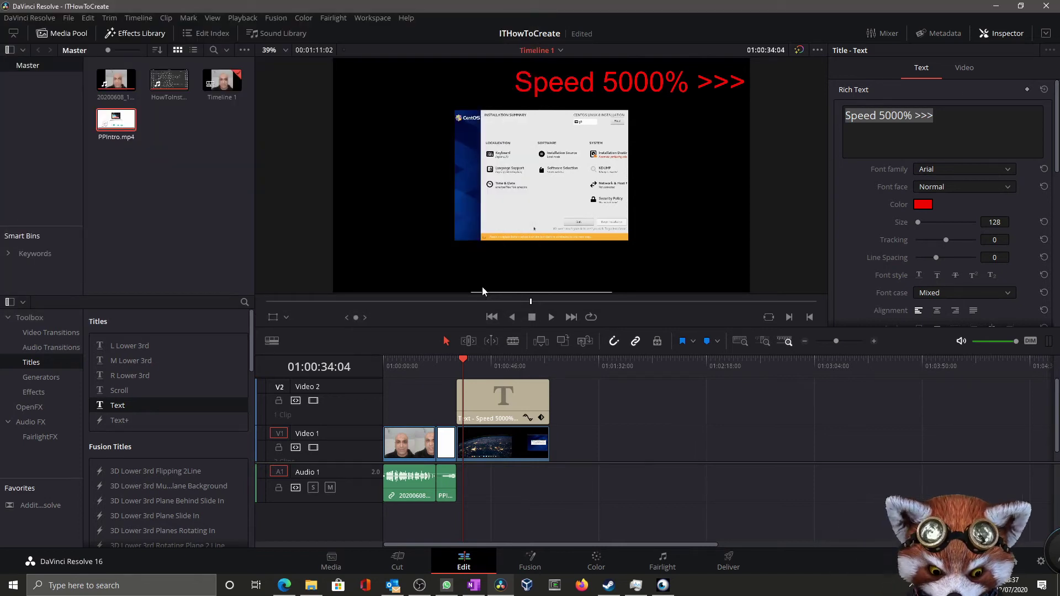
# Step: Switch to the Color page and select the 20200608_165758.mp4 webcam clip
pyautogui.click(394, 452)
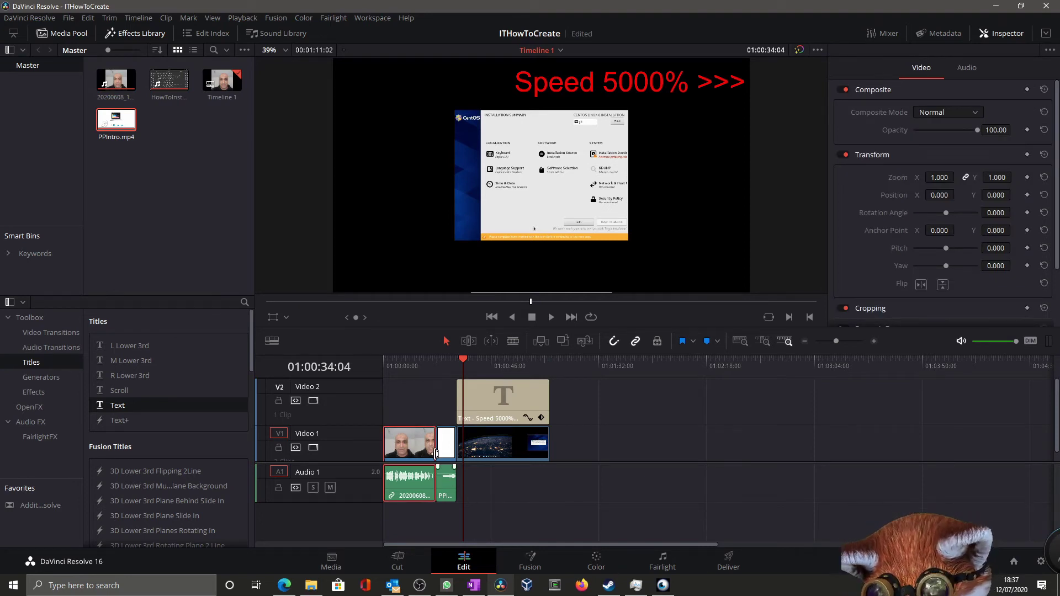
pyautogui.click(660, 563)
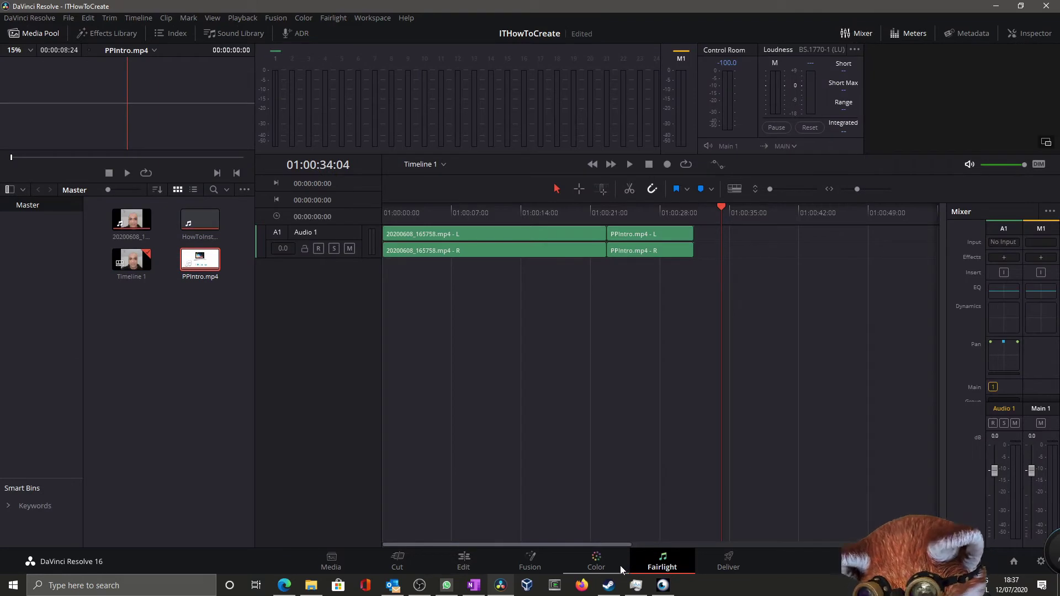
pyautogui.click(601, 569)
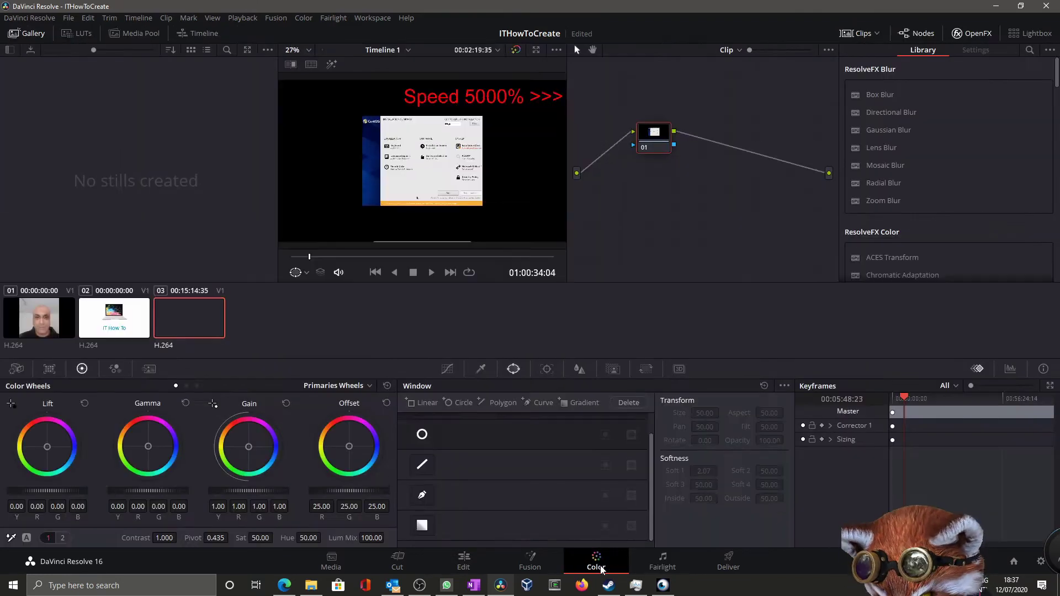
pyautogui.click(44, 319)
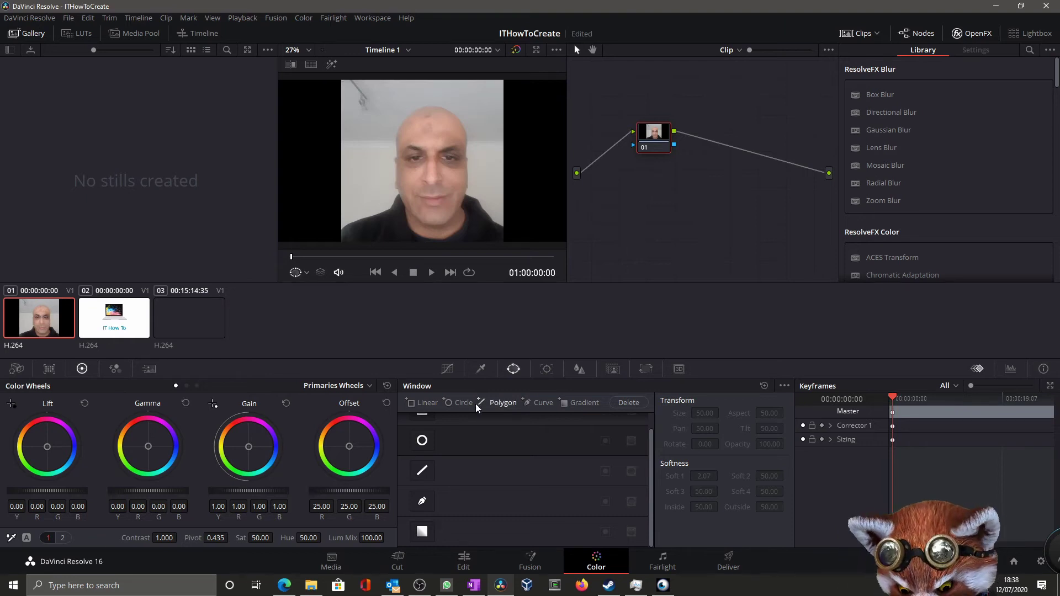
# Step: Try a linear window and a circular window fitted around the face on the webcam clip, and delete both windows
pyautogui.click(421, 411)
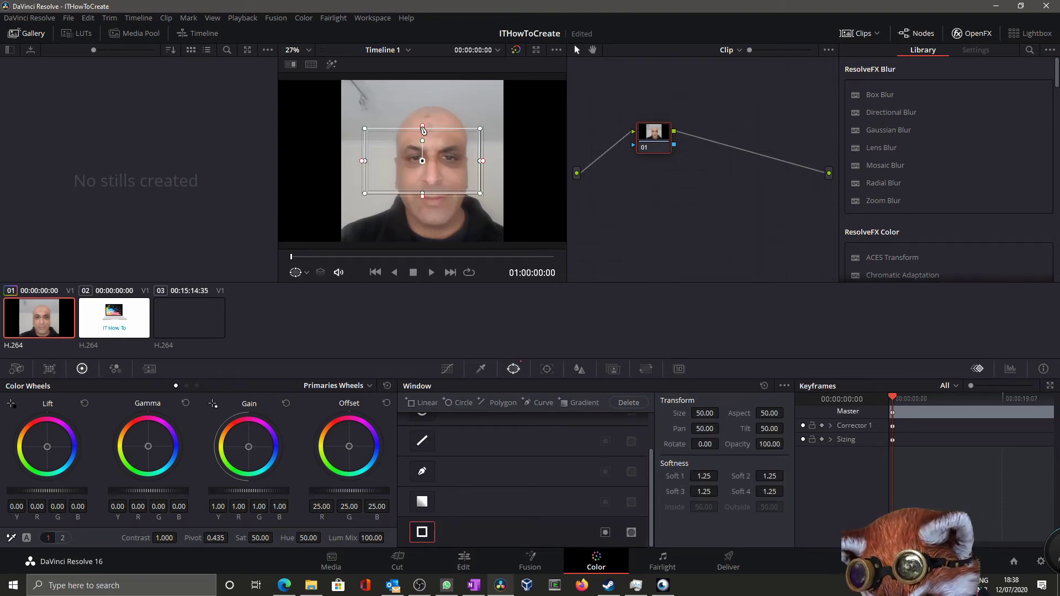
pyautogui.click(460, 402)
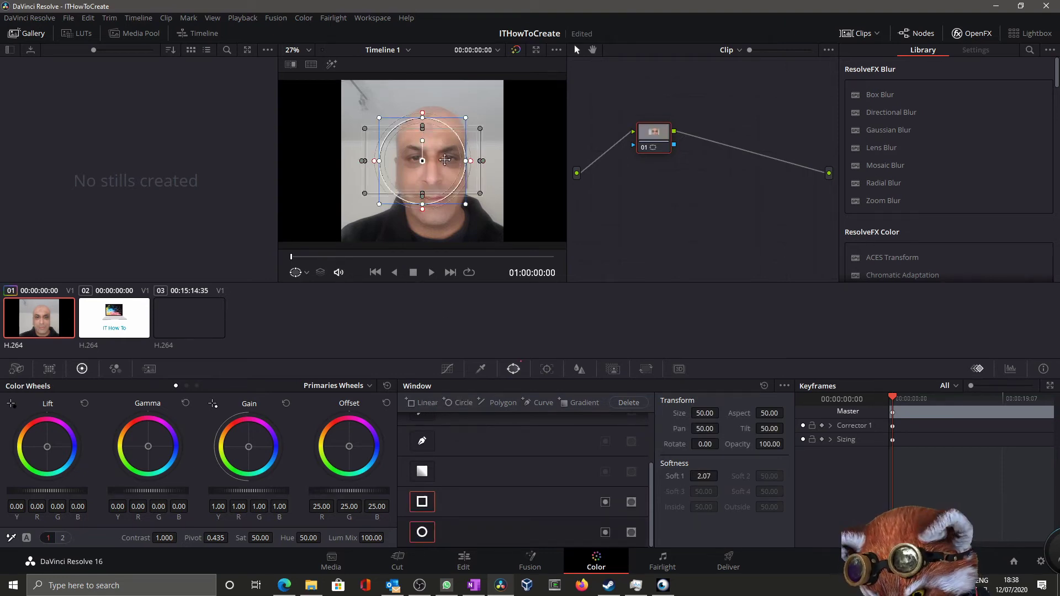
pyautogui.moveTo(467, 160); pyautogui.dragTo(429, 152)
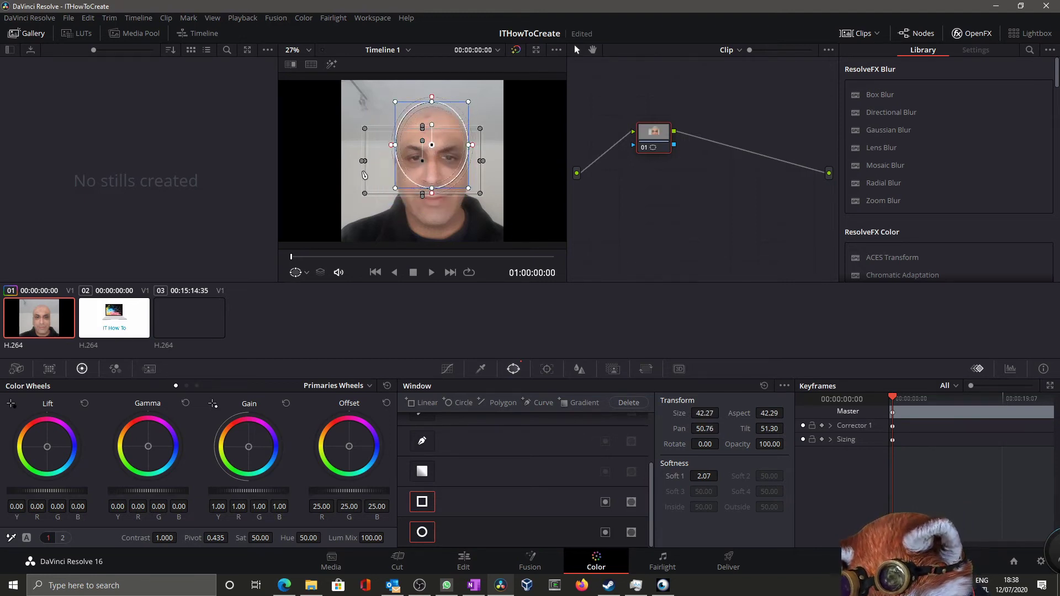
pyautogui.click(368, 163)
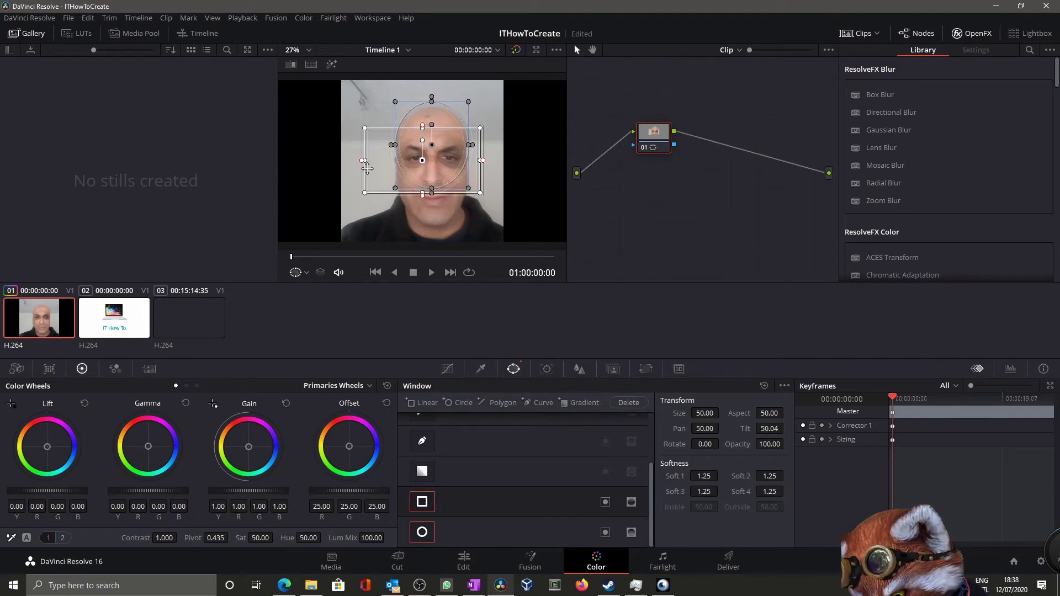
pyautogui.rightClick(368, 168)
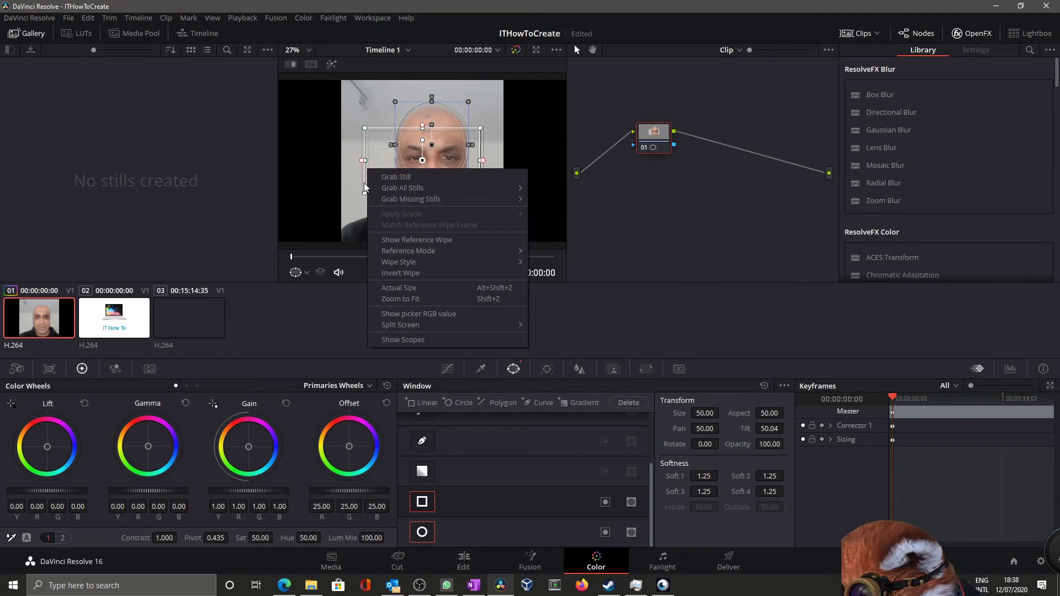
pyautogui.click(364, 188)
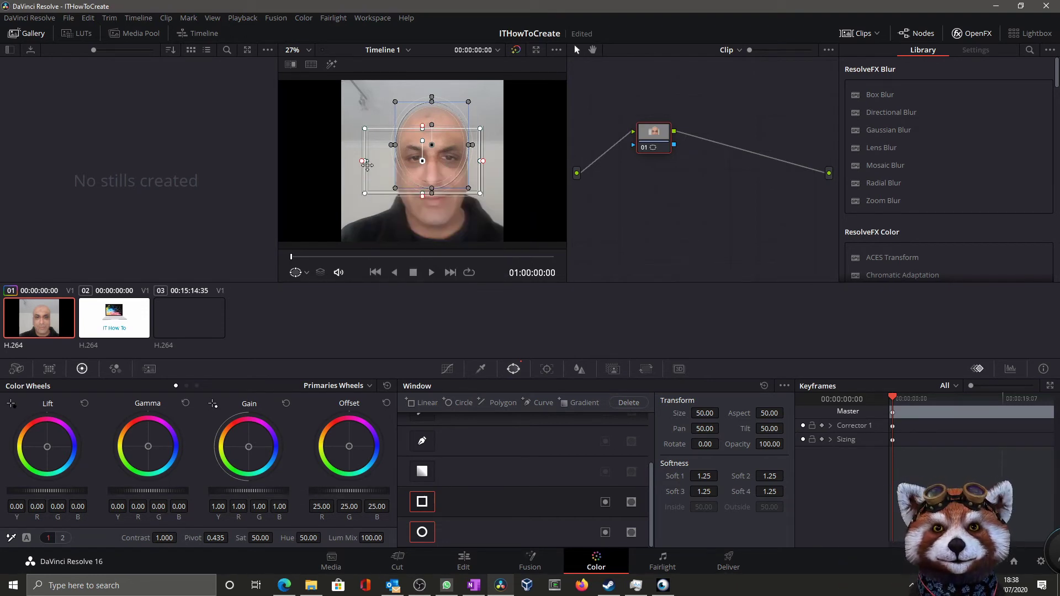
pyautogui.press('Delete')
pyautogui.press('Delete')
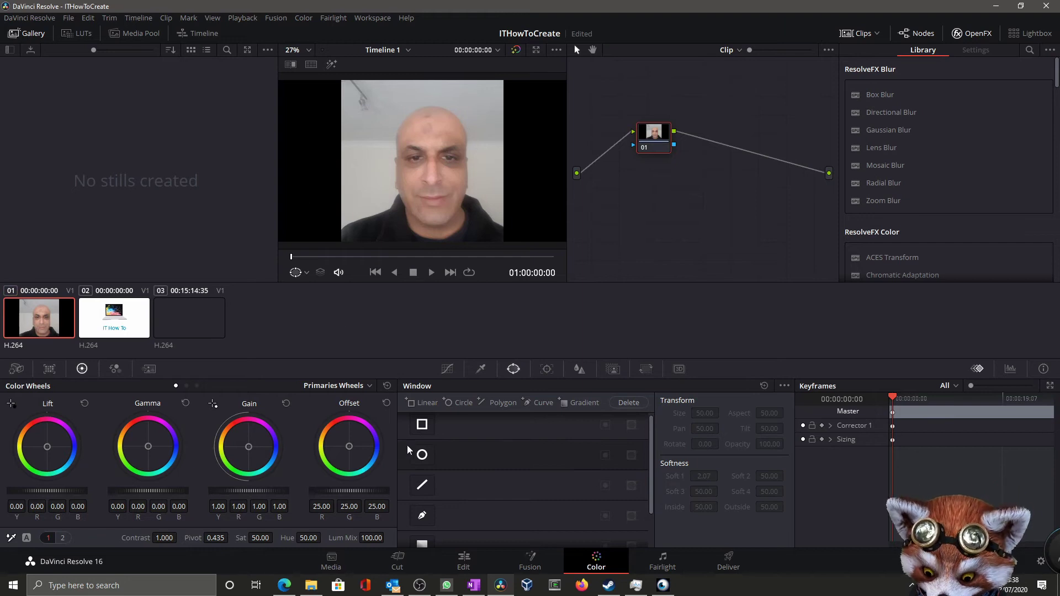
# Step: Add a circular window on the webcam clip and reshape it into an oval fitted around the face
pyautogui.click(422, 455)
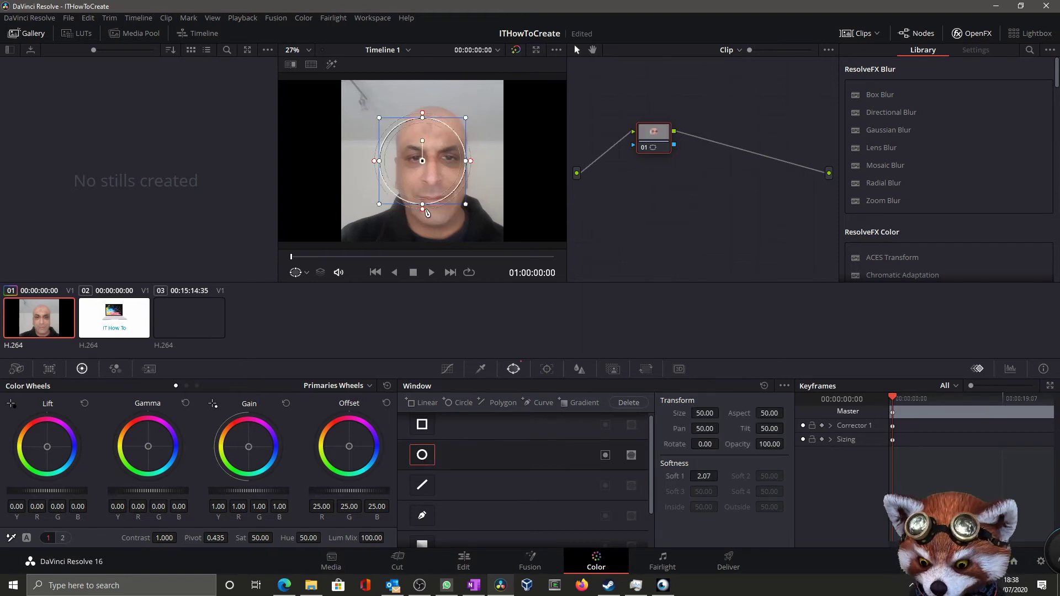
pyautogui.moveTo(422, 204); pyautogui.dragTo(423, 229)
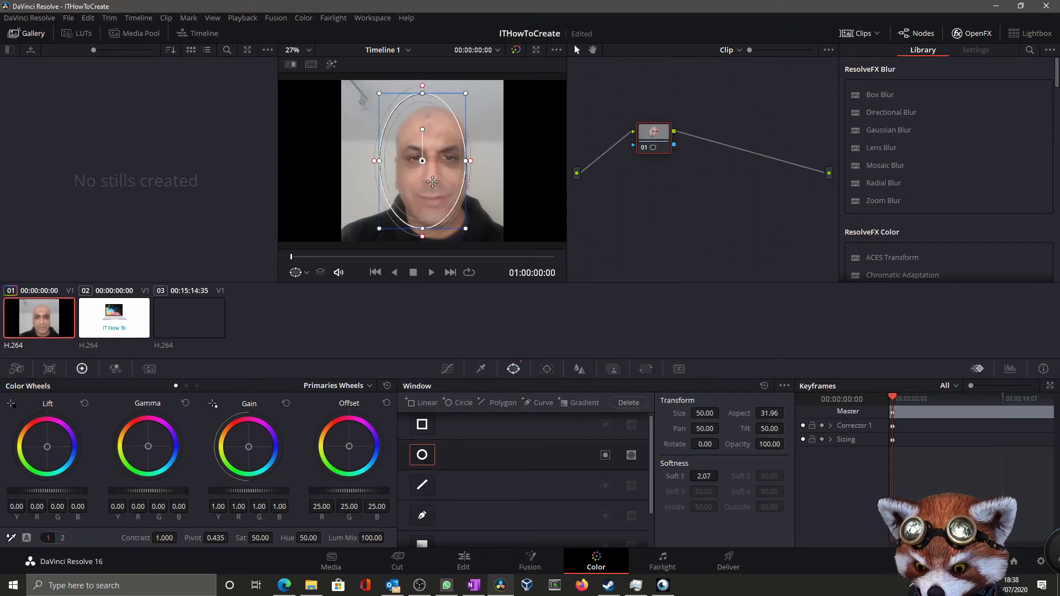
pyautogui.moveTo(436, 179); pyautogui.dragTo(476, 165)
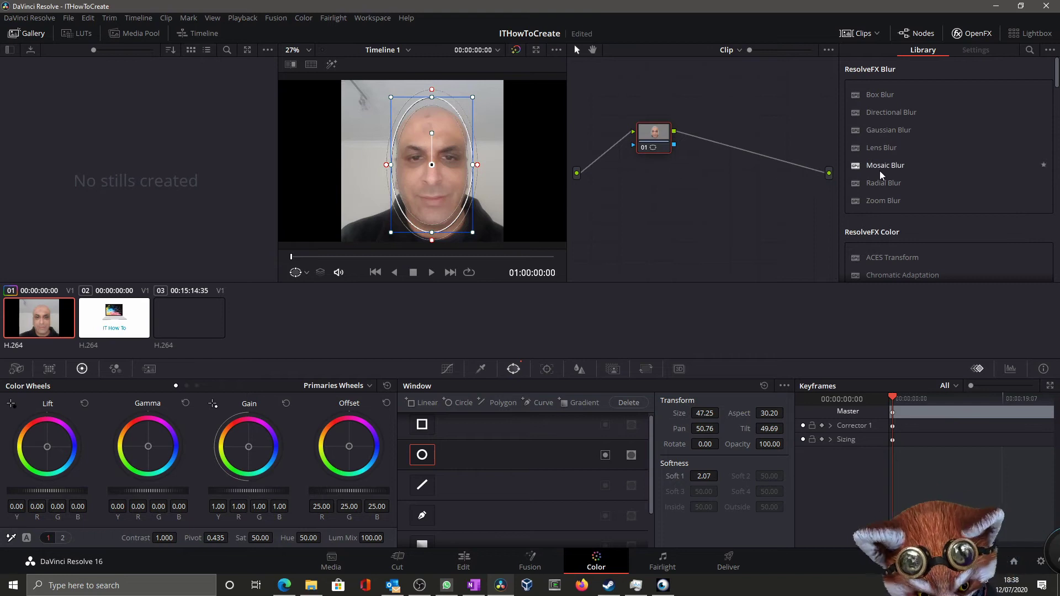
# Step: Apply the Mosaic Blur effect to the webcam clip's windowed node and set its pixel frequency to about 44.8
pyautogui.moveTo(885, 169); pyautogui.dragTo(651, 142)
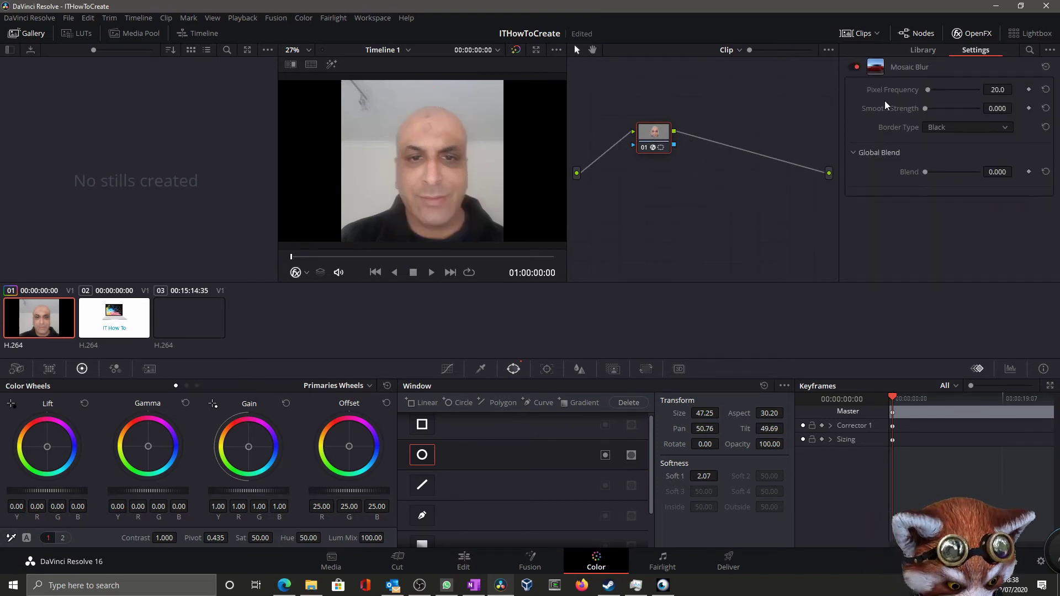
pyautogui.click(939, 93)
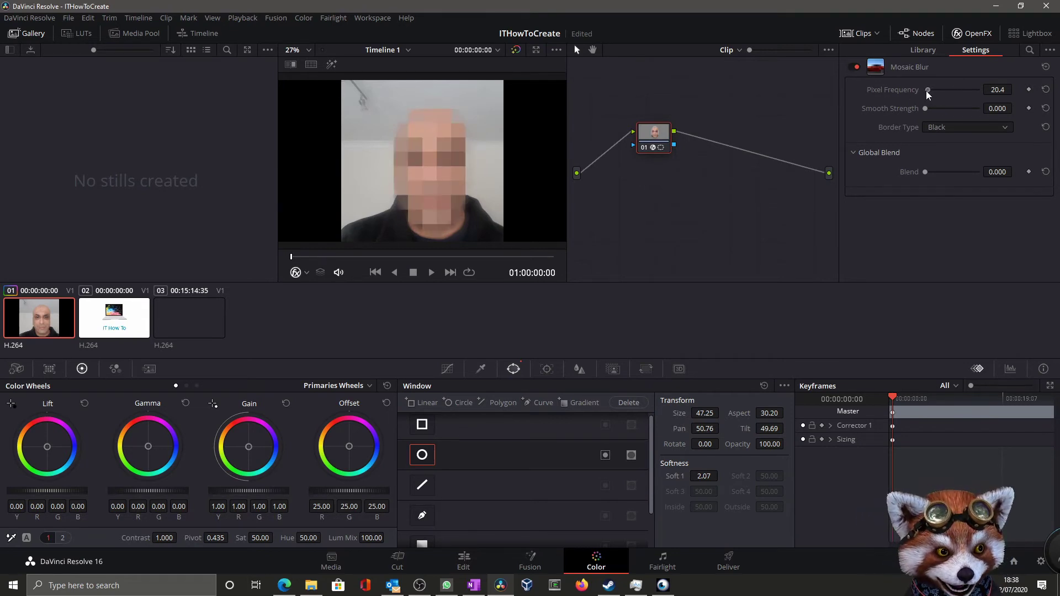
pyautogui.moveTo(930, 94); pyautogui.dragTo(932, 92)
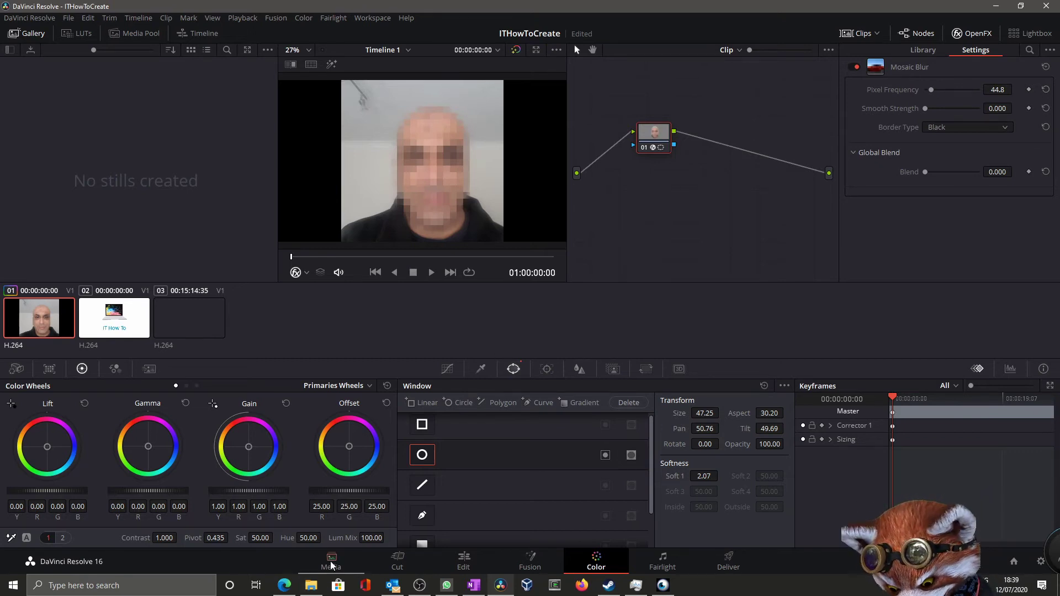
# Step: Return to the Edit page and import the Simulation_Chill_LofiHipHop_5_min.mp3 music file into the media pool
pyautogui.click(464, 561)
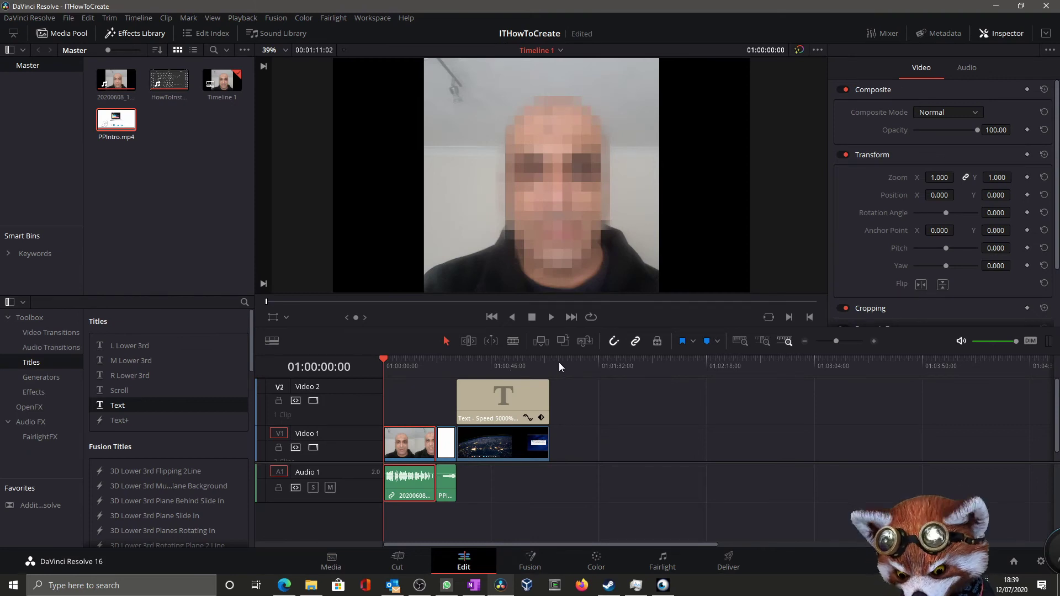
pyautogui.click(463, 486)
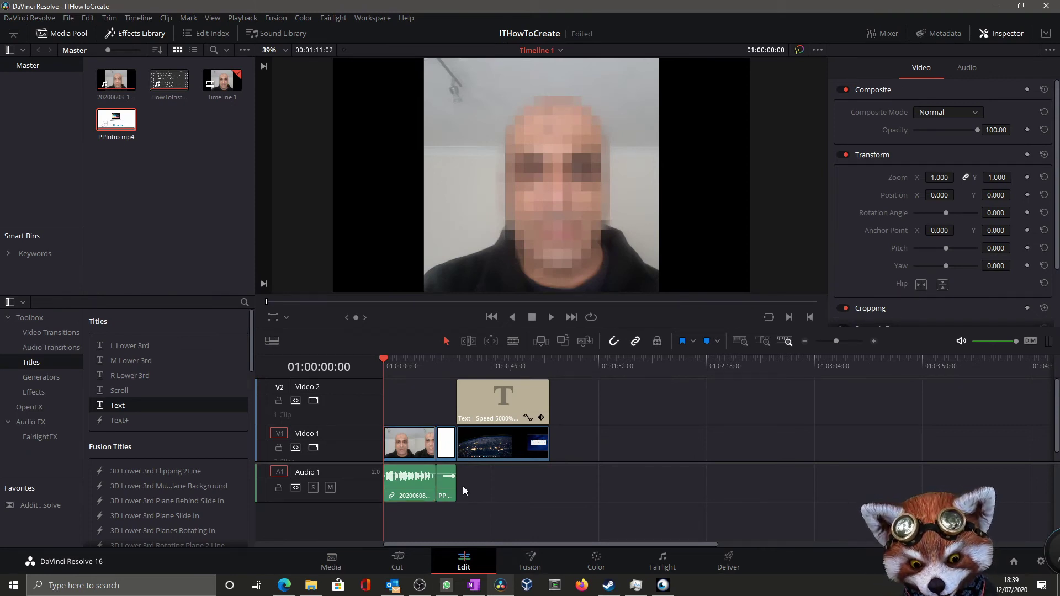
pyautogui.rightClick(193, 178)
pyautogui.click(221, 210)
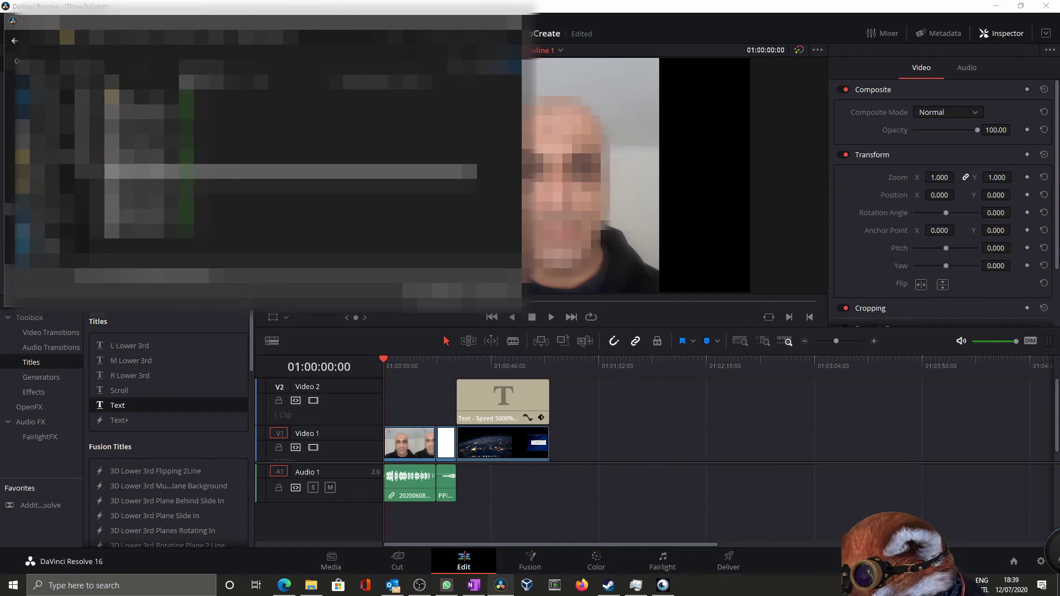
pyautogui.moveTo(178, 79); pyautogui.dragTo(373, 79)
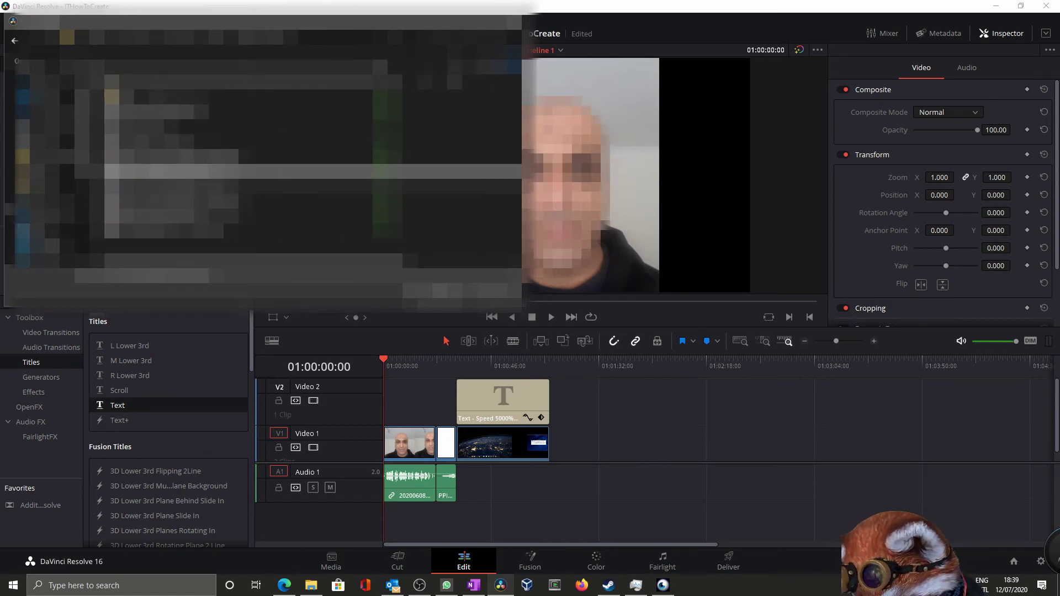
pyautogui.click(331, 97)
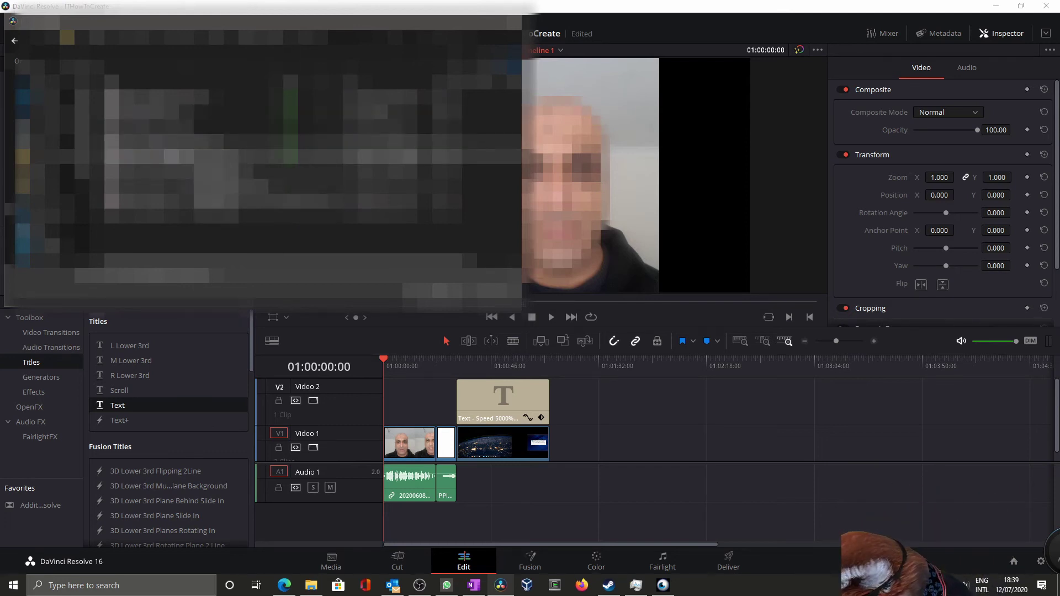
pyautogui.doubleClick(168, 151)
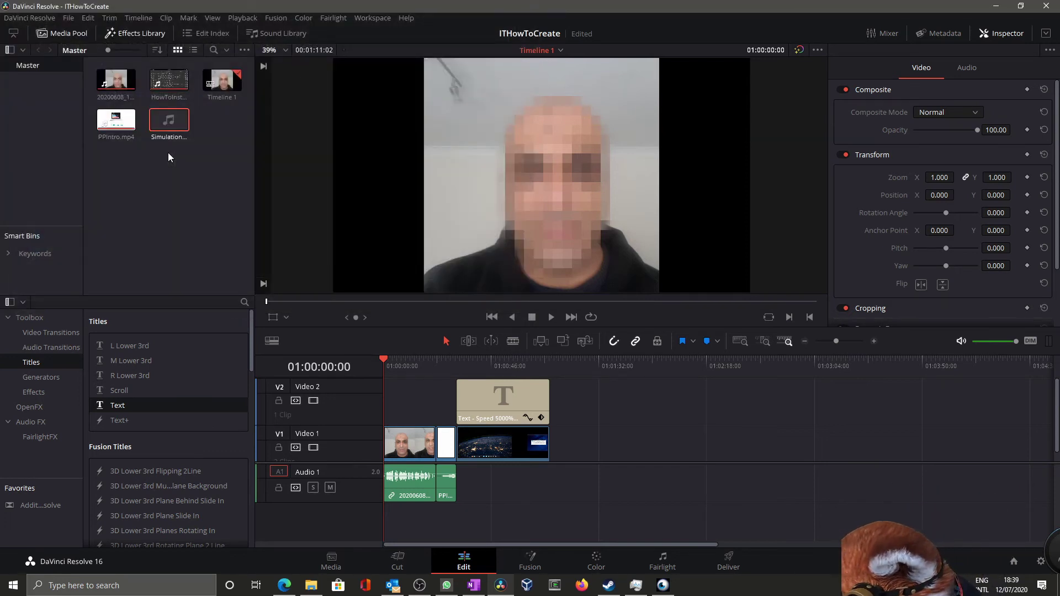
# Step: Place the Simulation_Chill music on Audio 1 directly after PPIntro.mp4 and trim its end to match the screen recording clip
pyautogui.moveTo(168, 115); pyautogui.dragTo(462, 488)
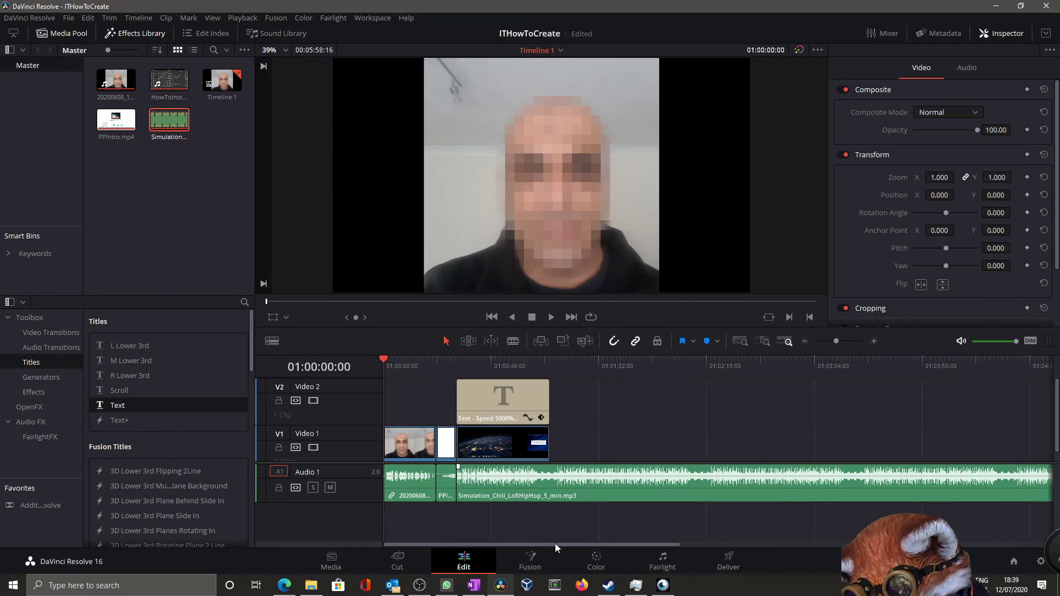
pyautogui.moveTo(555, 545); pyautogui.dragTo(564, 545)
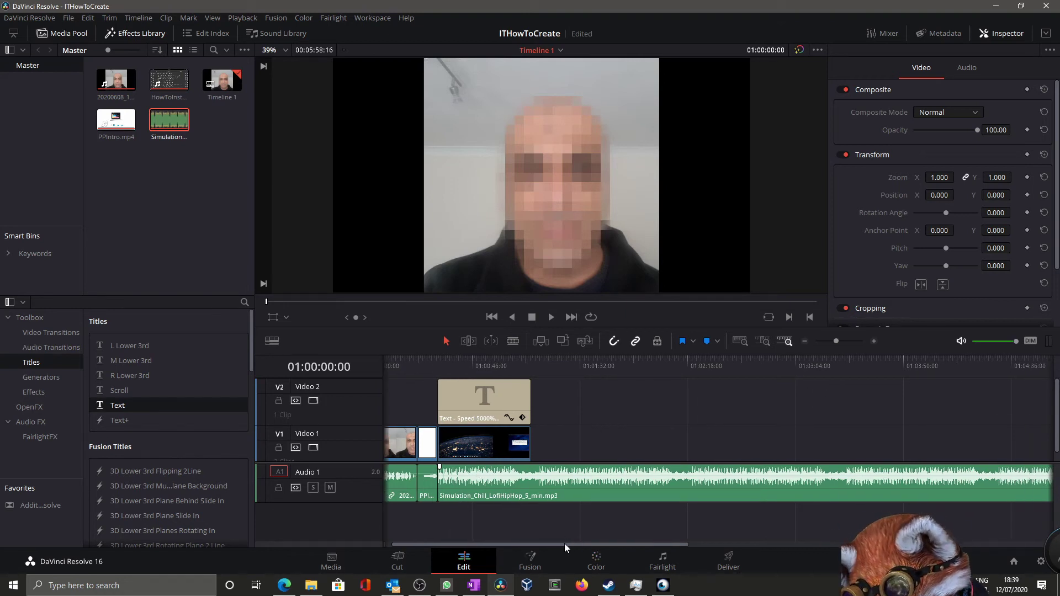
pyautogui.click(806, 342)
pyautogui.click(806, 342)
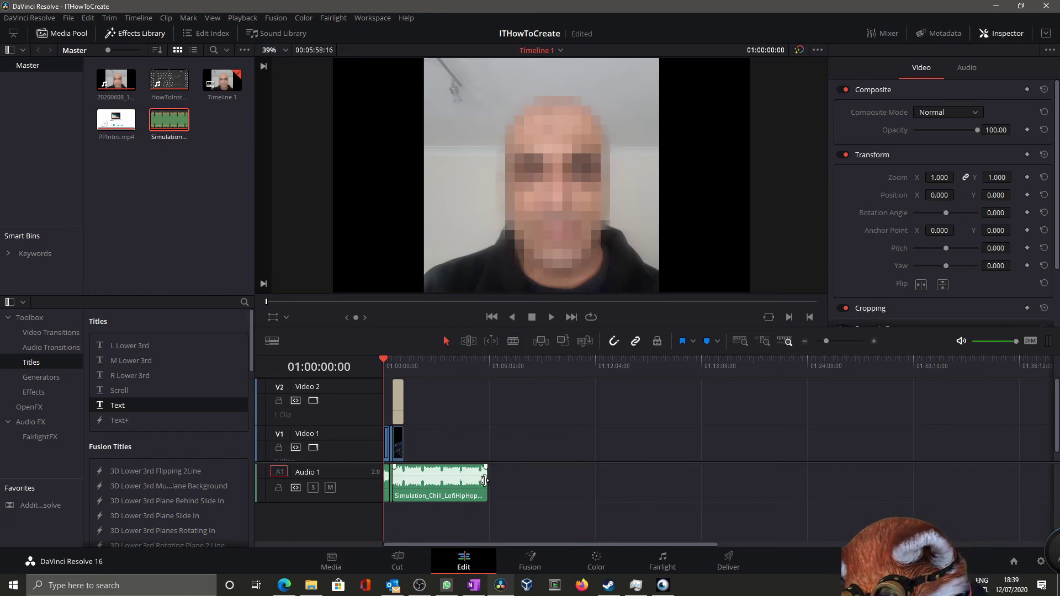
pyautogui.moveTo(490, 484); pyautogui.dragTo(406, 484)
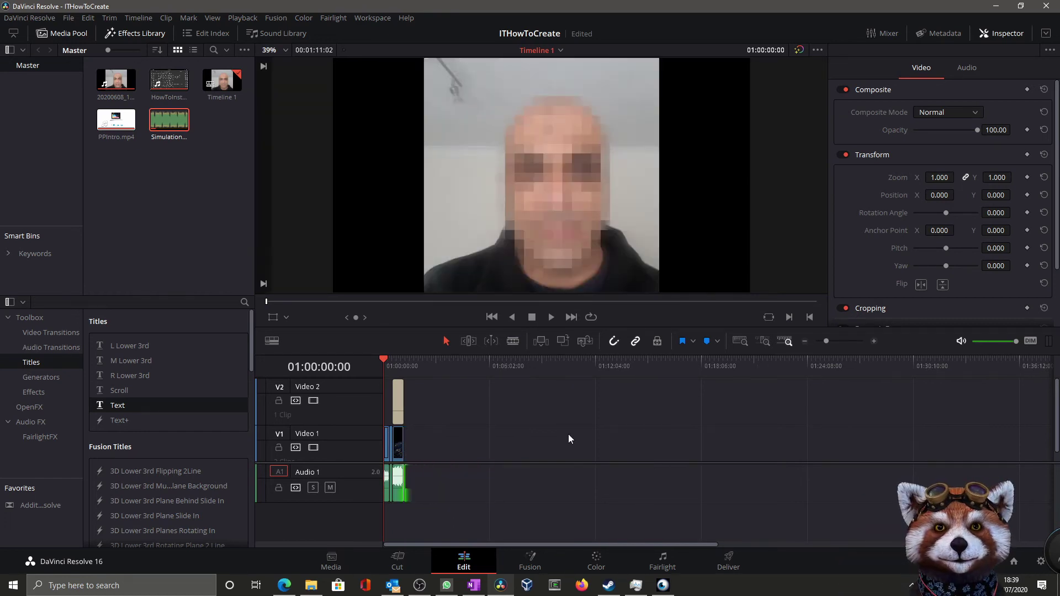
# Step: Add a short fade-in to the start of the music clip on Audio 1
pyautogui.click(873, 342)
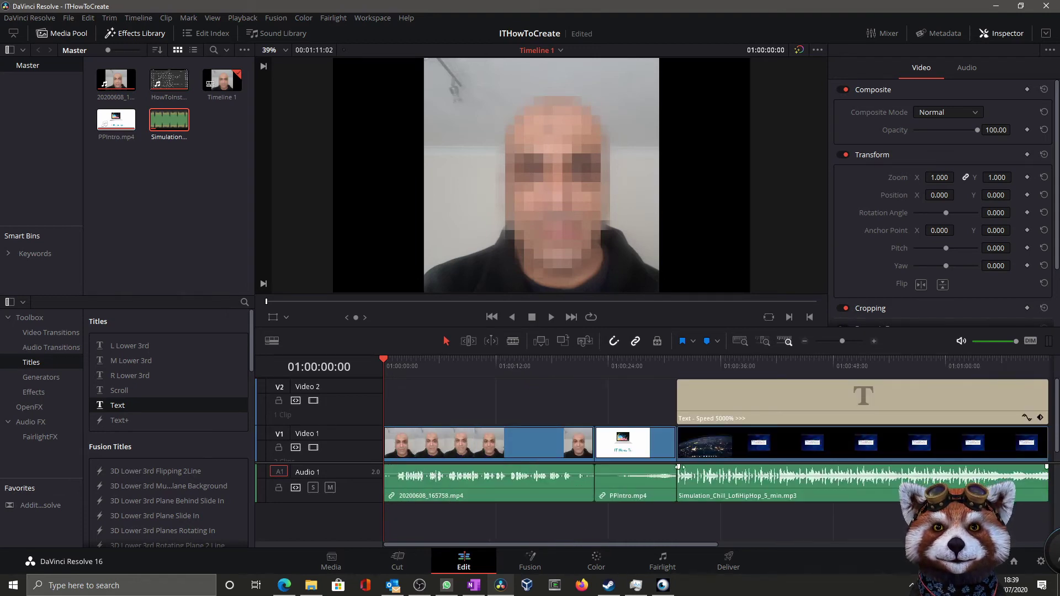
pyautogui.moveTo(679, 468); pyautogui.dragTo(684, 469)
pyautogui.moveTo(541, 547); pyautogui.dragTo(614, 540)
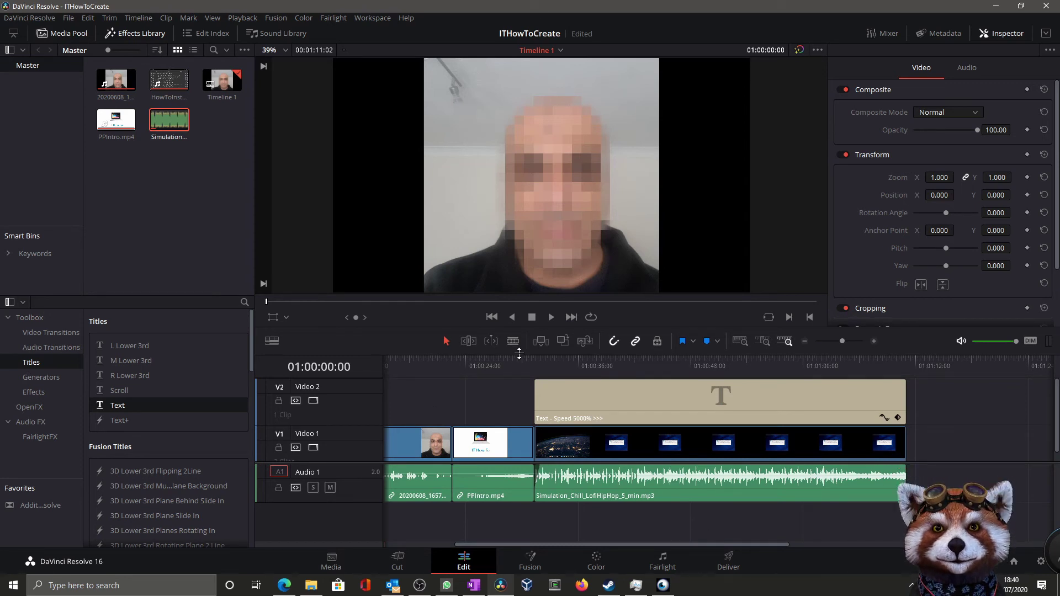
# Step: Move the playhead to 01:00:33:18 in the titled section, check the CPU load in Task Manager, and stop playback
pyautogui.moveTo(510, 357); pyautogui.dragTo(558, 359)
pyautogui.click(636, 586)
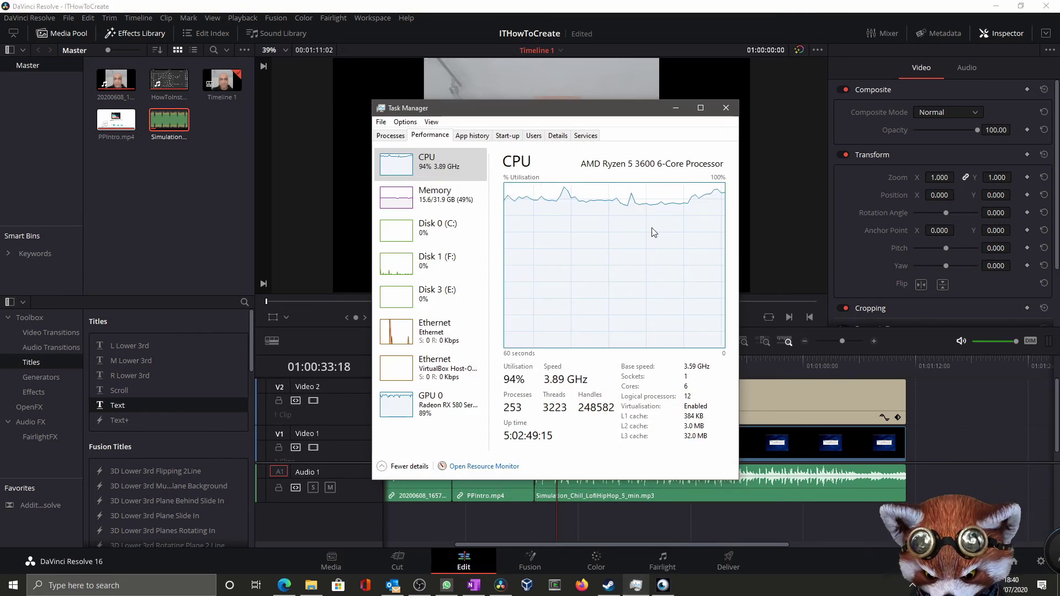
pyautogui.click(673, 108)
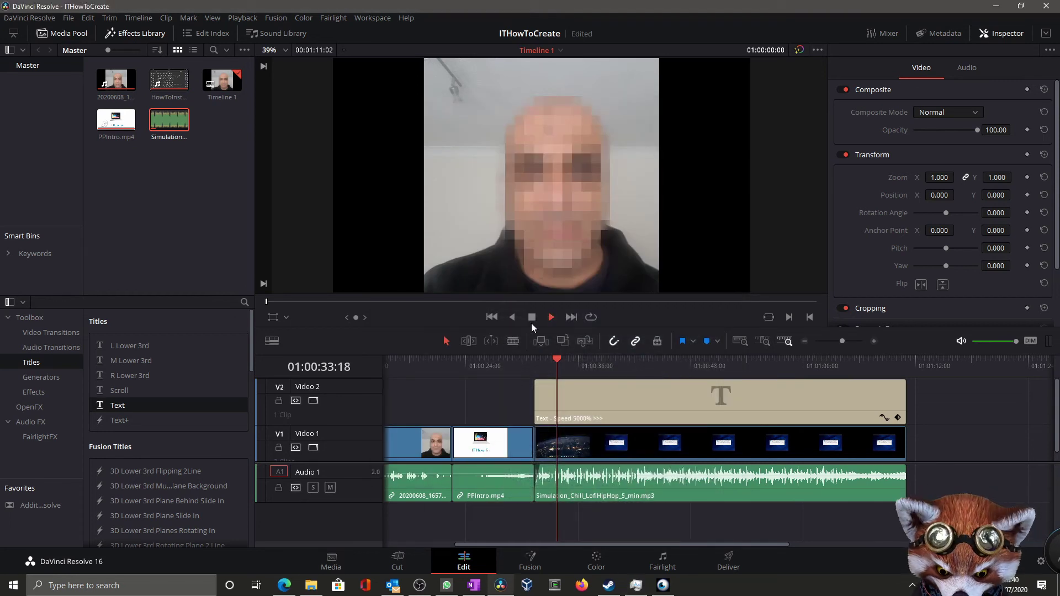
pyautogui.click(530, 320)
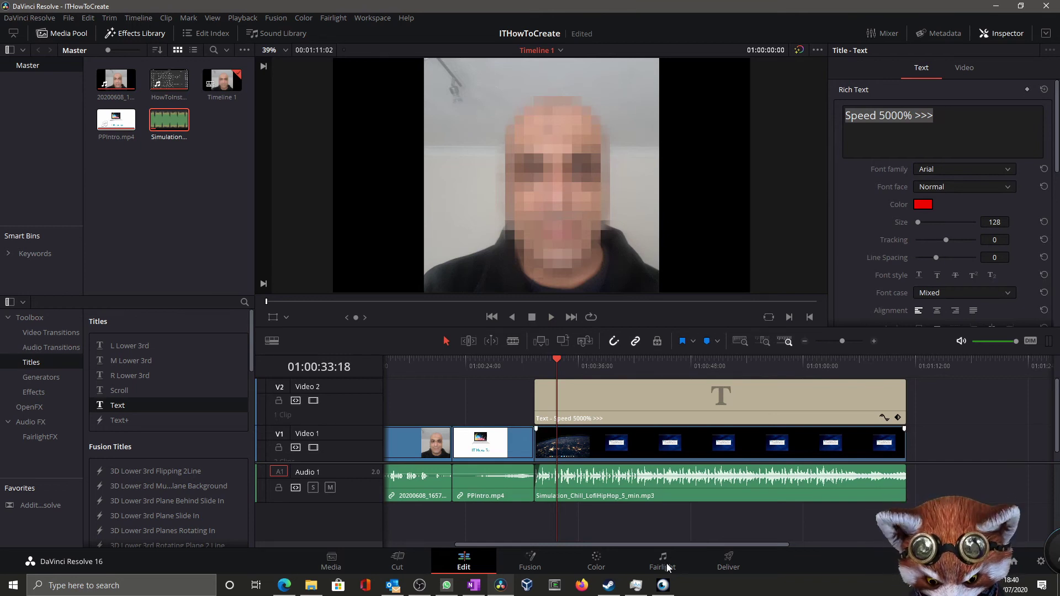
# Step: On the Deliver page, add an MP4 render job named HowToCreateVideo to the render queue, saved in the Videos folder
pyautogui.click(729, 567)
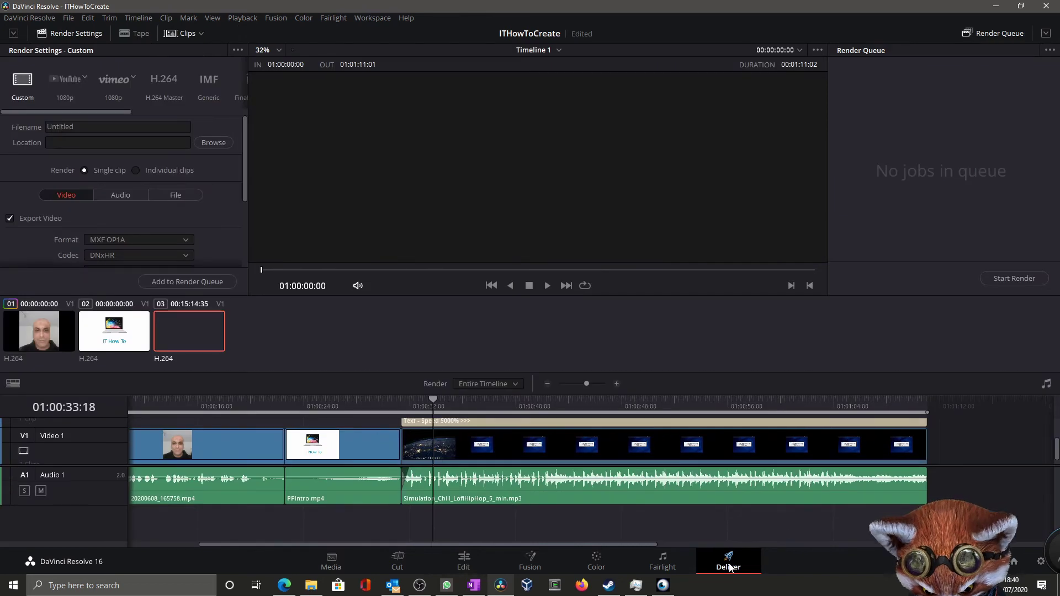
pyautogui.click(78, 127)
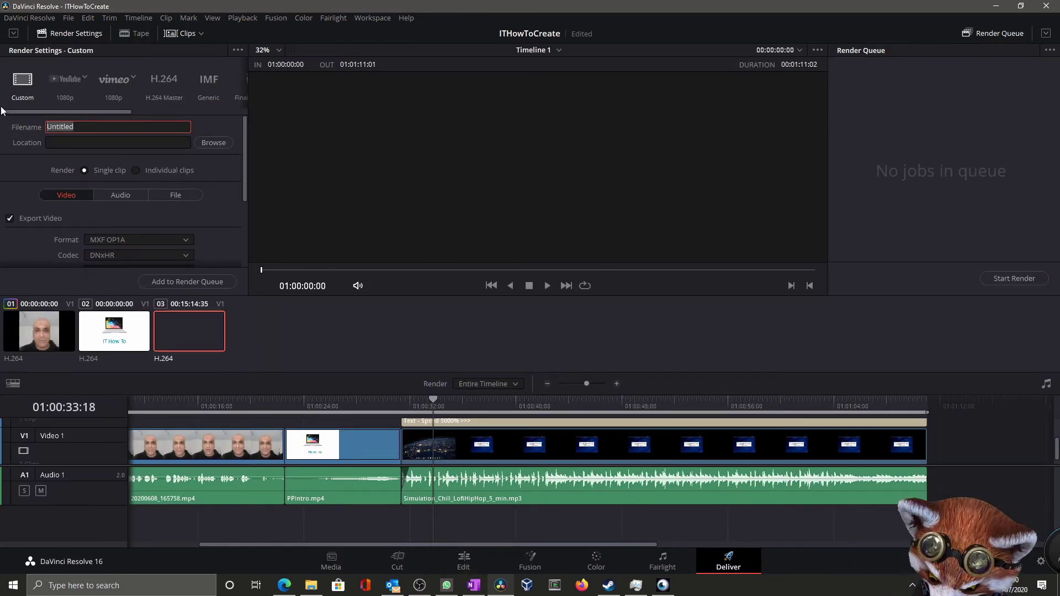
pyautogui.write('HowToCreateVideo')
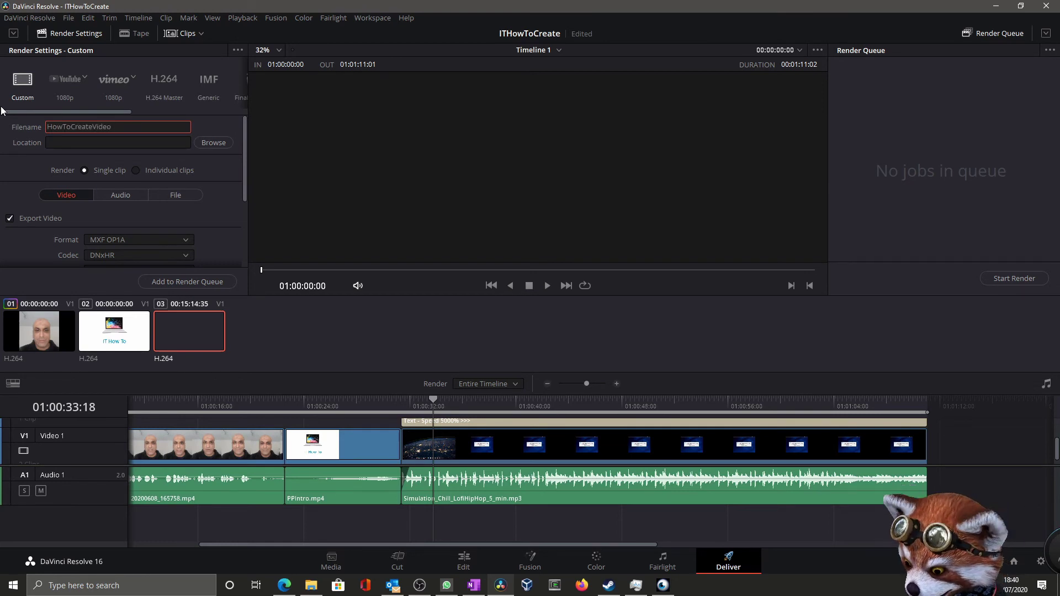
pyautogui.click(174, 241)
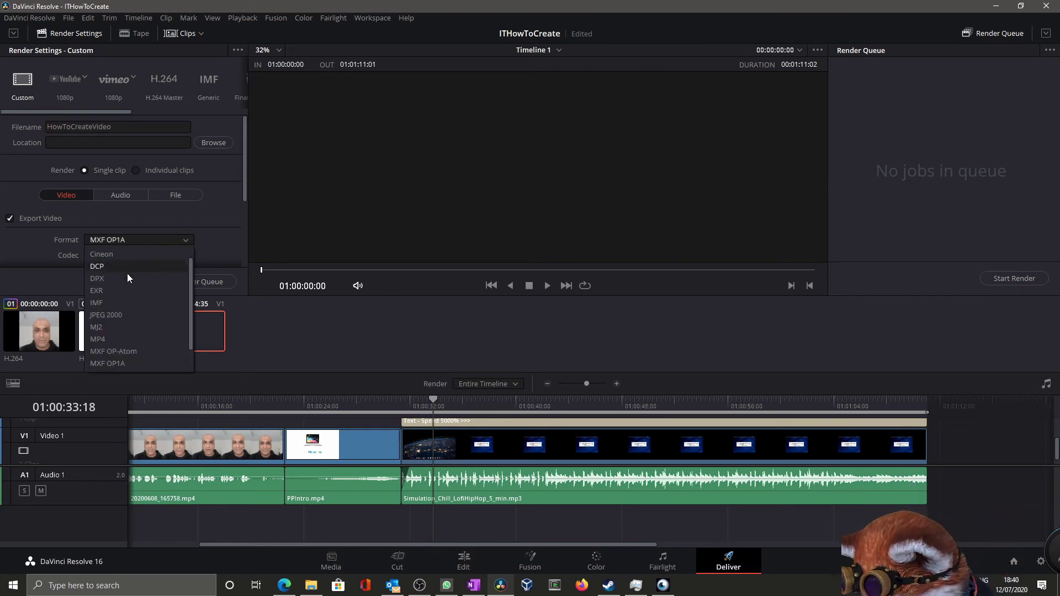
pyautogui.click(104, 338)
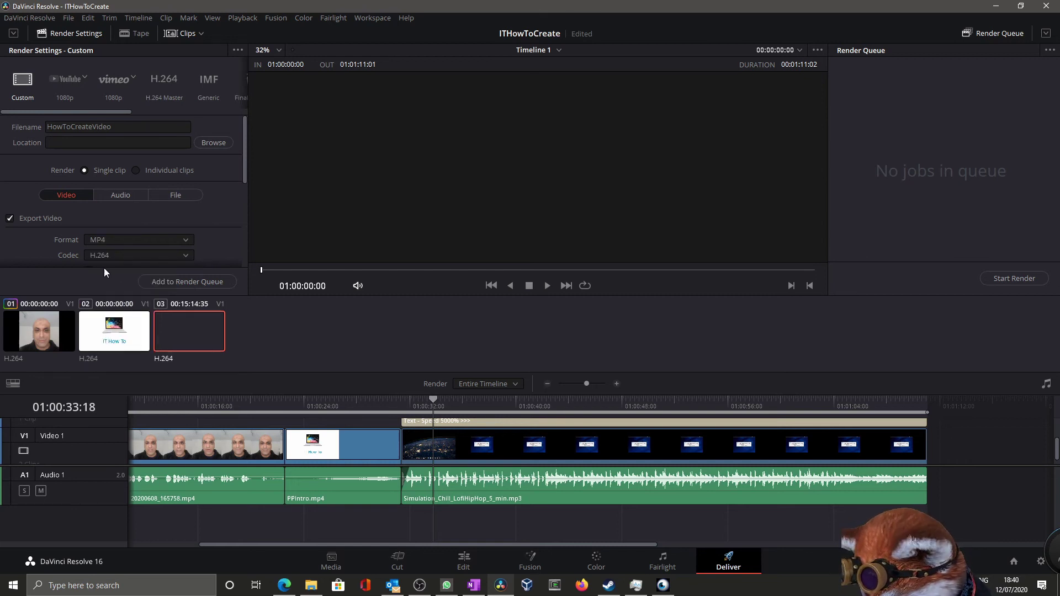
pyautogui.click(158, 288)
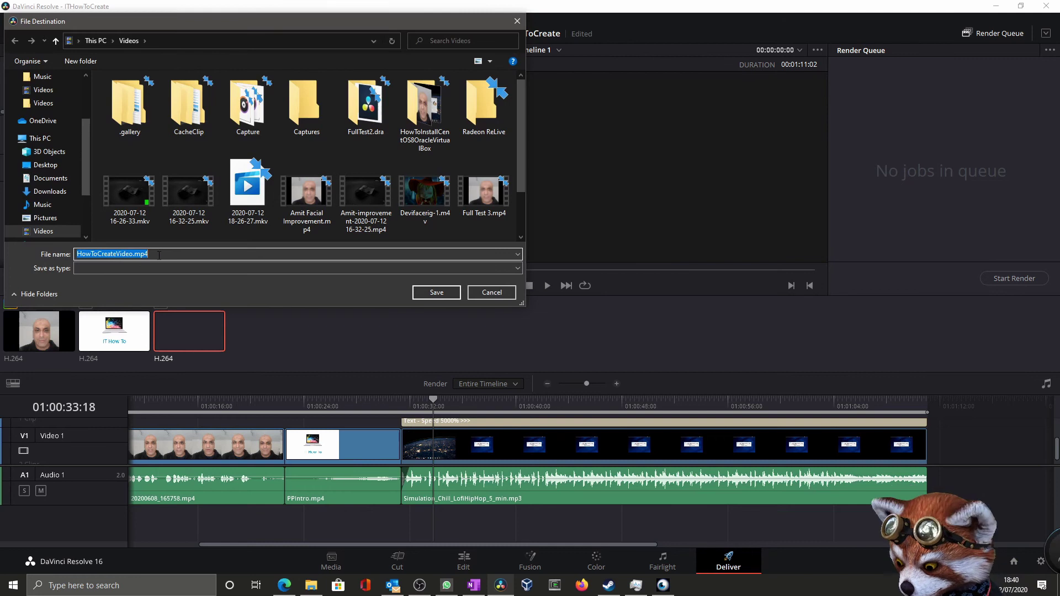
pyautogui.click(435, 292)
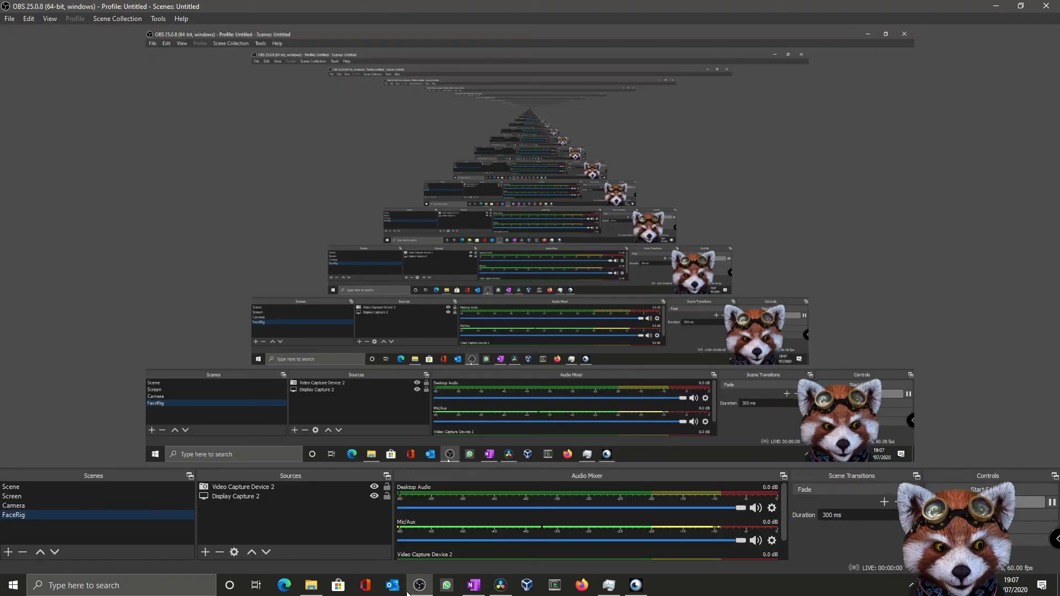
# Step: Minimize OBS to show the render queue in DaVinci Resolve, and briefly bring up the FaceRig avatar window
pyautogui.click(996, 7)
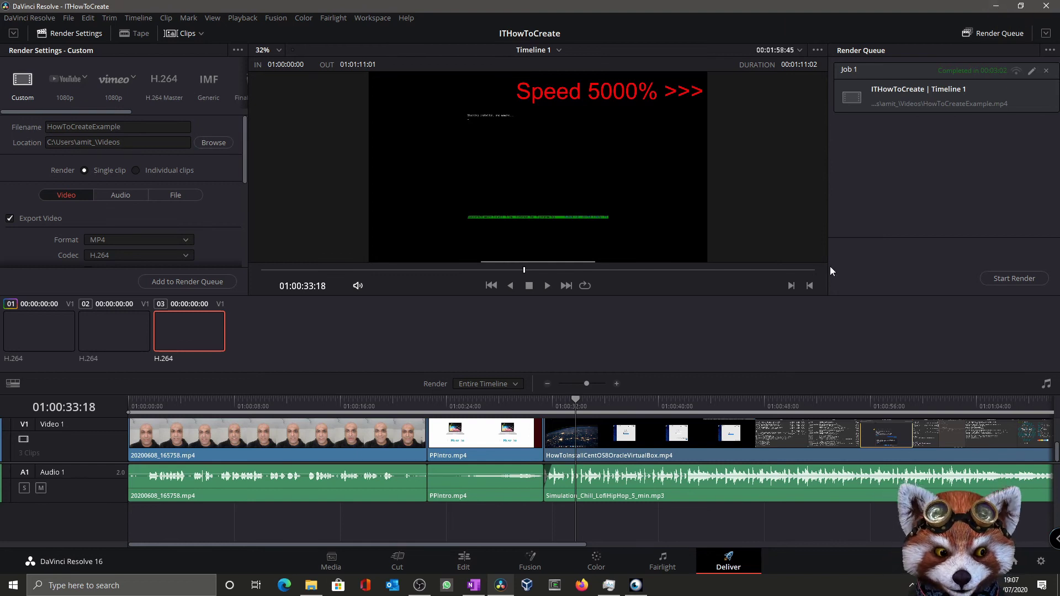
pyautogui.click(634, 586)
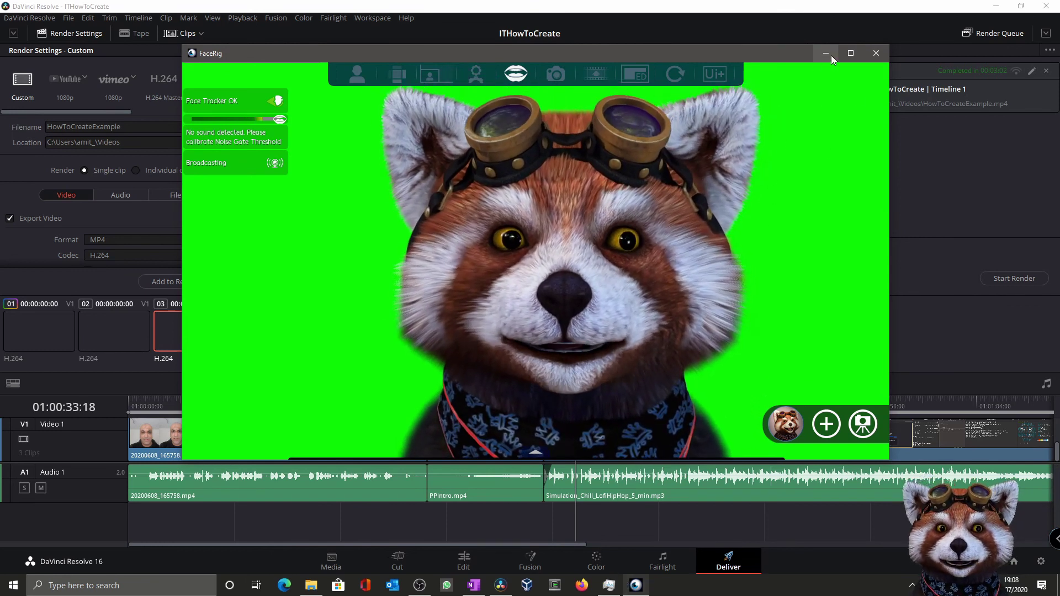
pyautogui.click(830, 55)
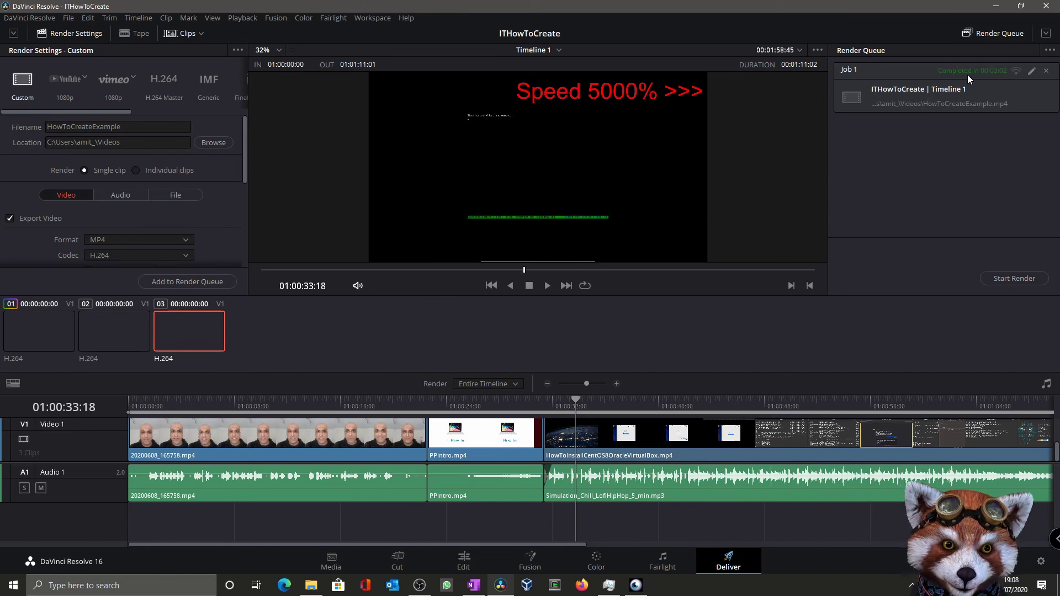
# Step: Switch to File Explorer, open the Videos folder and select HowToCreateEExample.mp4
pyautogui.click(307, 589)
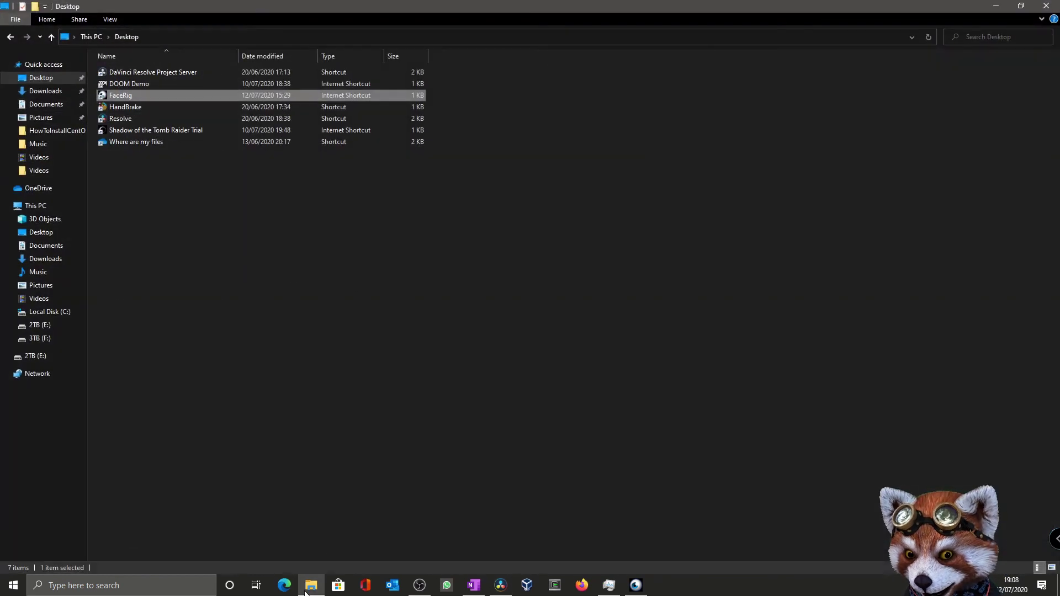
pyautogui.click(287, 442)
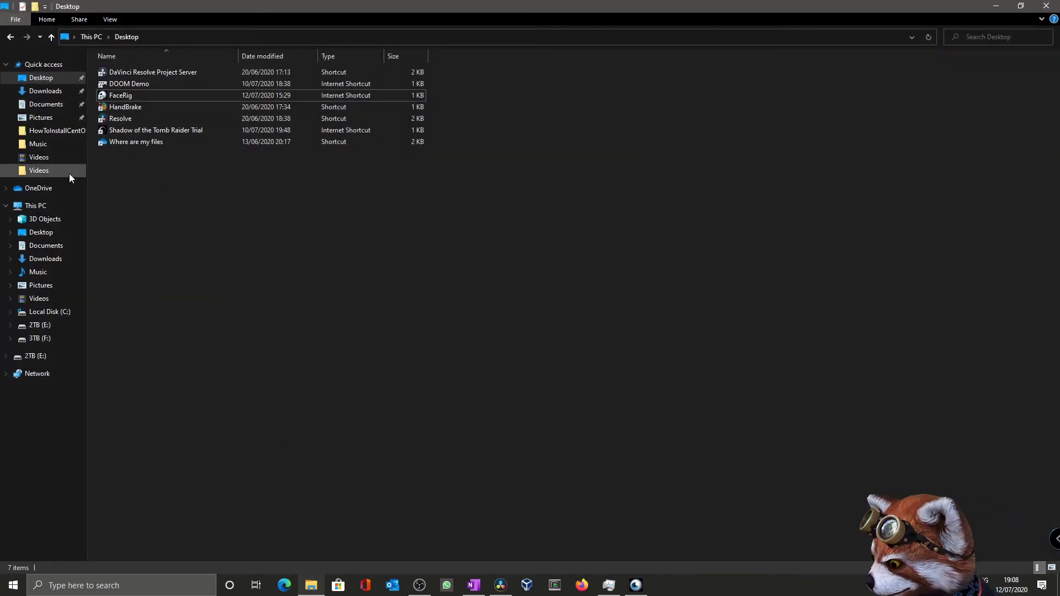
pyautogui.click(40, 158)
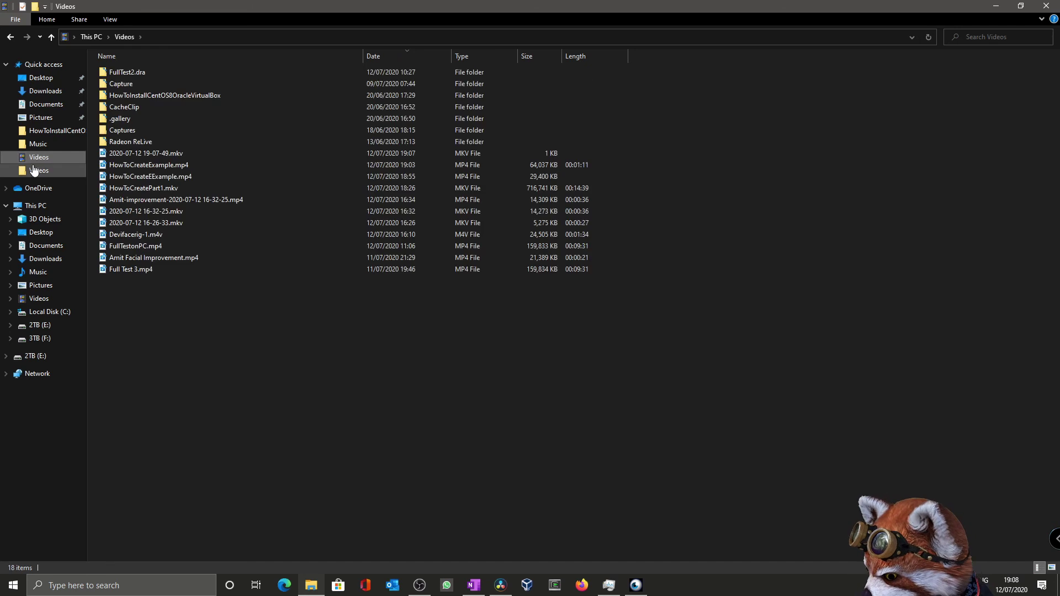
pyautogui.click(133, 174)
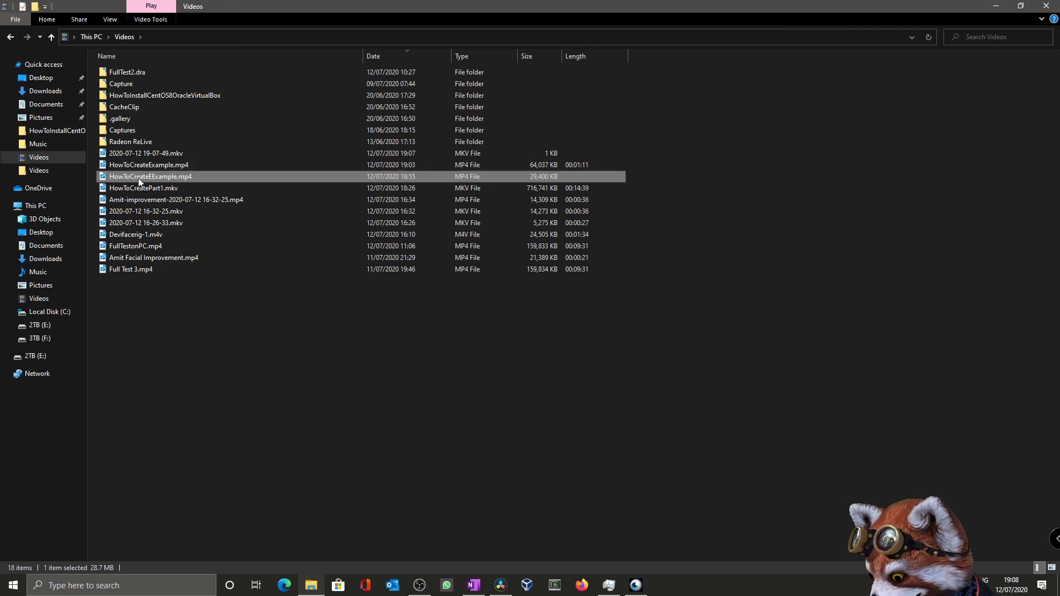
# Step: Play HowToCreateExample.mp4 from the Videos folder, mute its playback volume, and raise it again to a low level
pyautogui.click(141, 165)
pyautogui.doubleClick(141, 165)
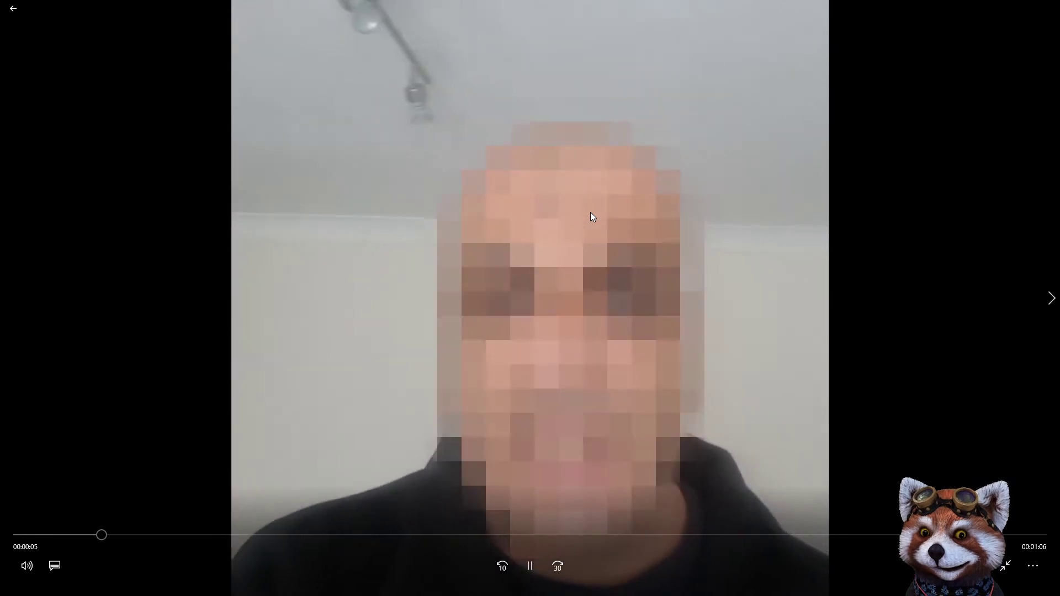
pyautogui.click(28, 569)
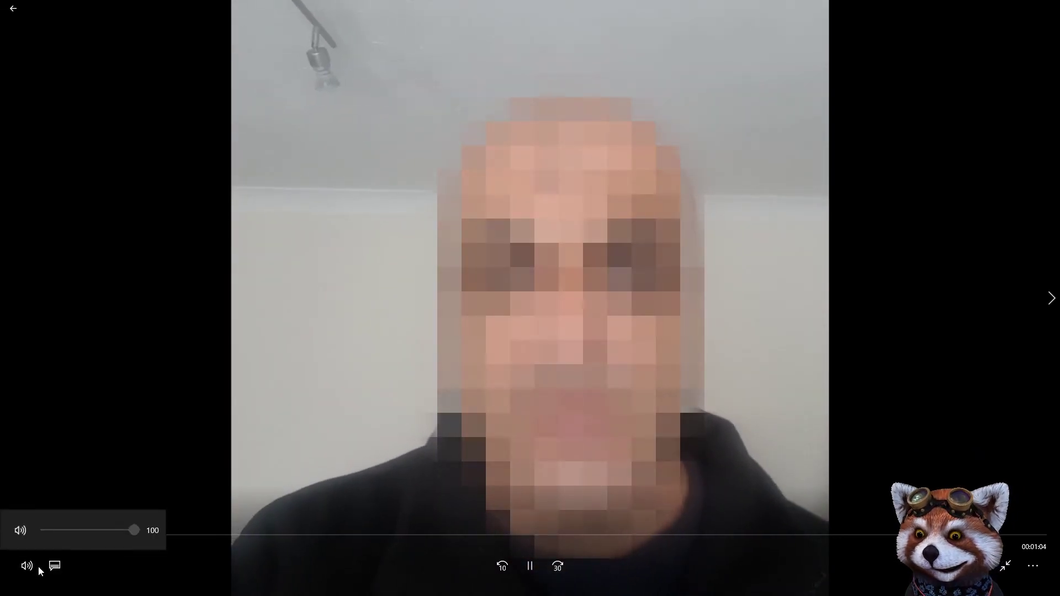
pyautogui.moveTo(135, 530); pyautogui.dragTo(41, 531)
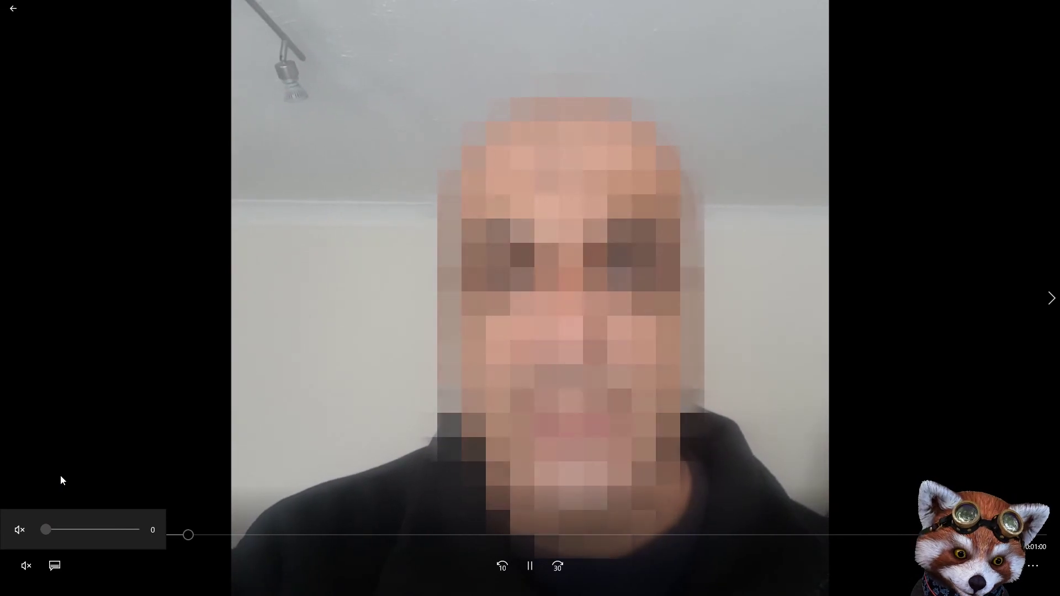
pyautogui.moveTo(51, 530); pyautogui.dragTo(91, 530)
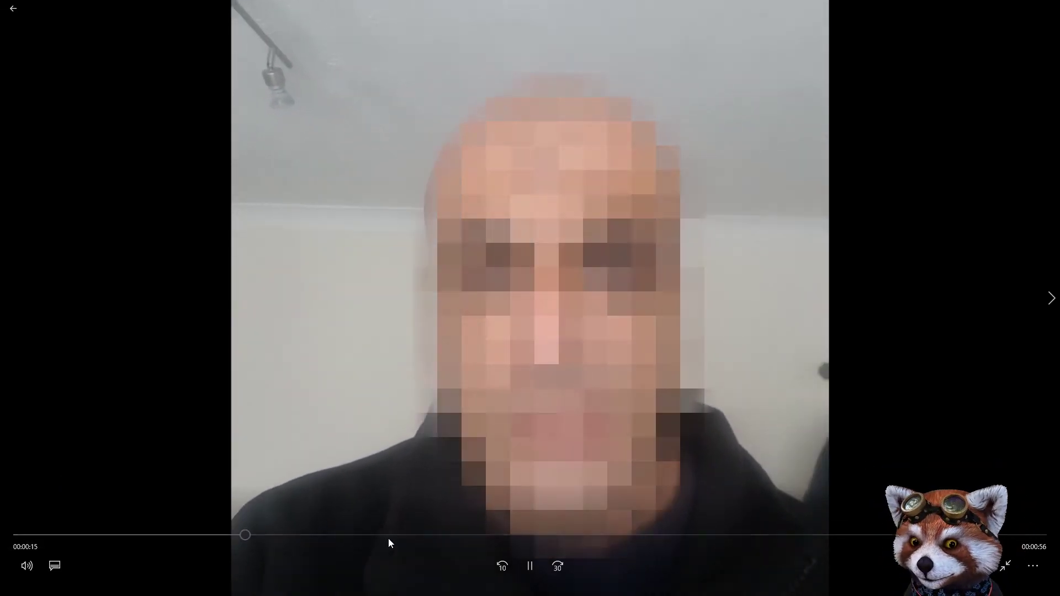
# Step: Skip forward through the rendered video to check the intro and the Speed 5000% sections, and close the player
pyautogui.click(390, 535)
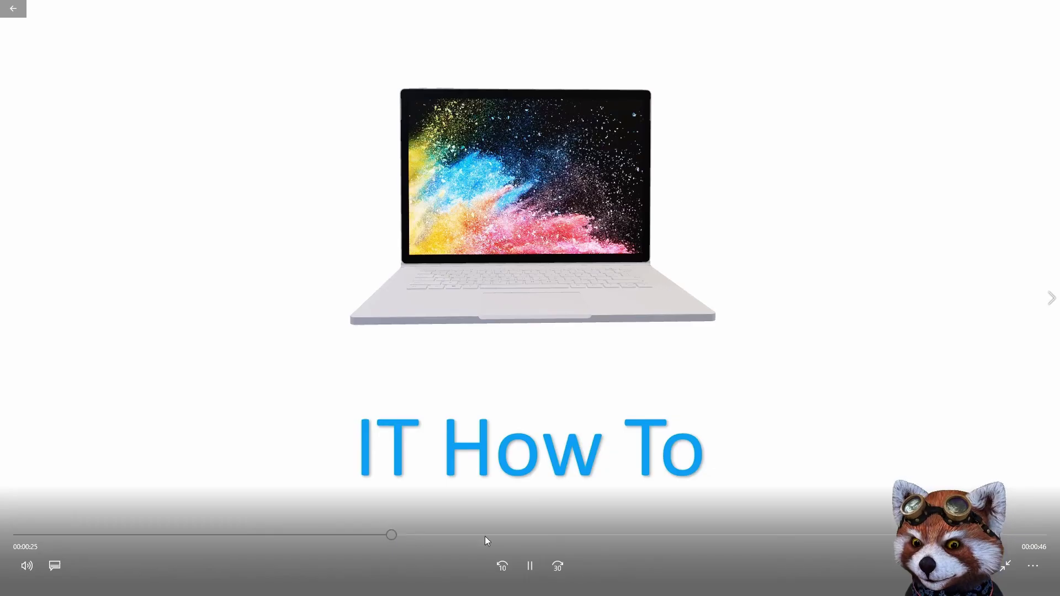
pyautogui.click(507, 535)
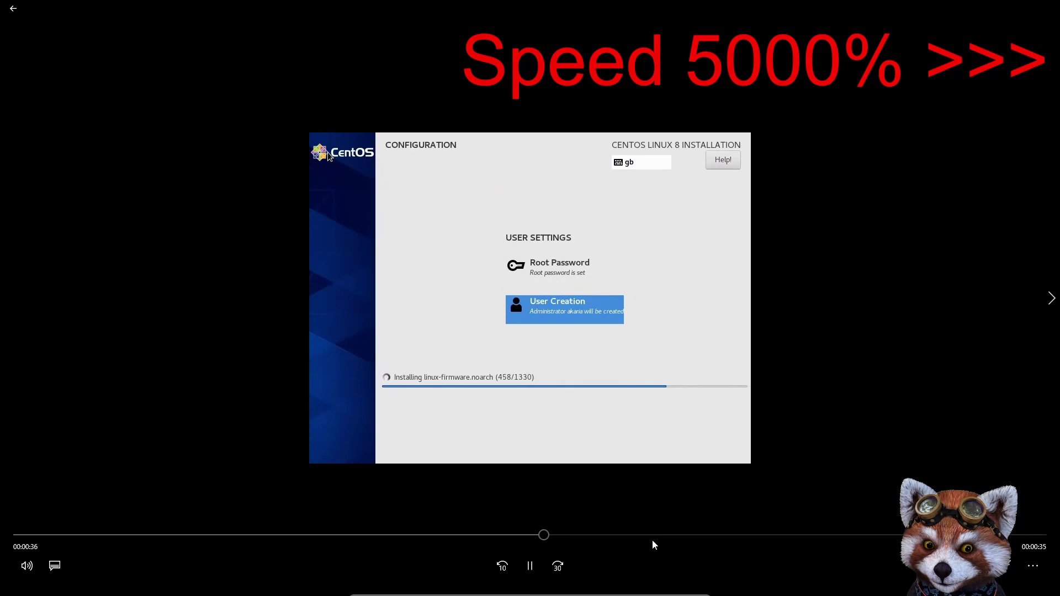
pyautogui.click(662, 536)
pyautogui.click(809, 539)
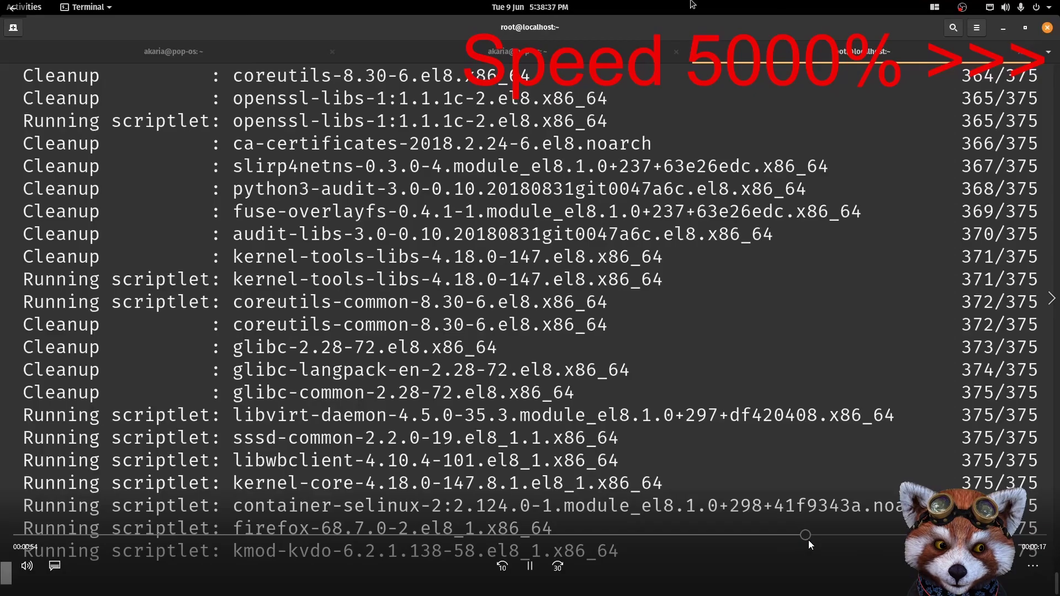
pyautogui.click(896, 535)
pyautogui.hotkey('alt', 'F4')
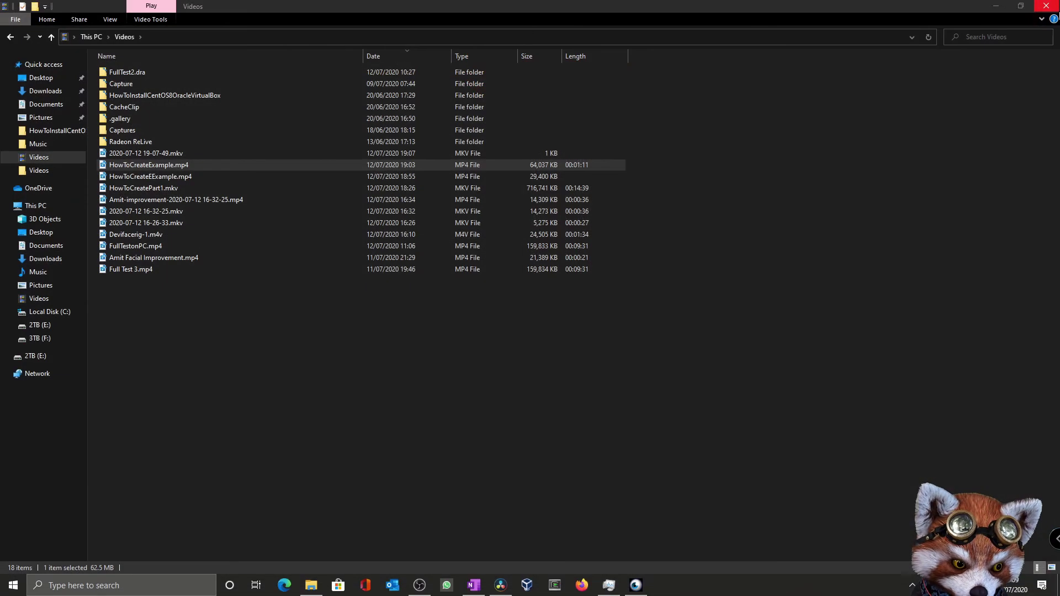
# Step: Permanently delete HowToCreateEExample.mp4 from the Videos folder
pyautogui.click(135, 177)
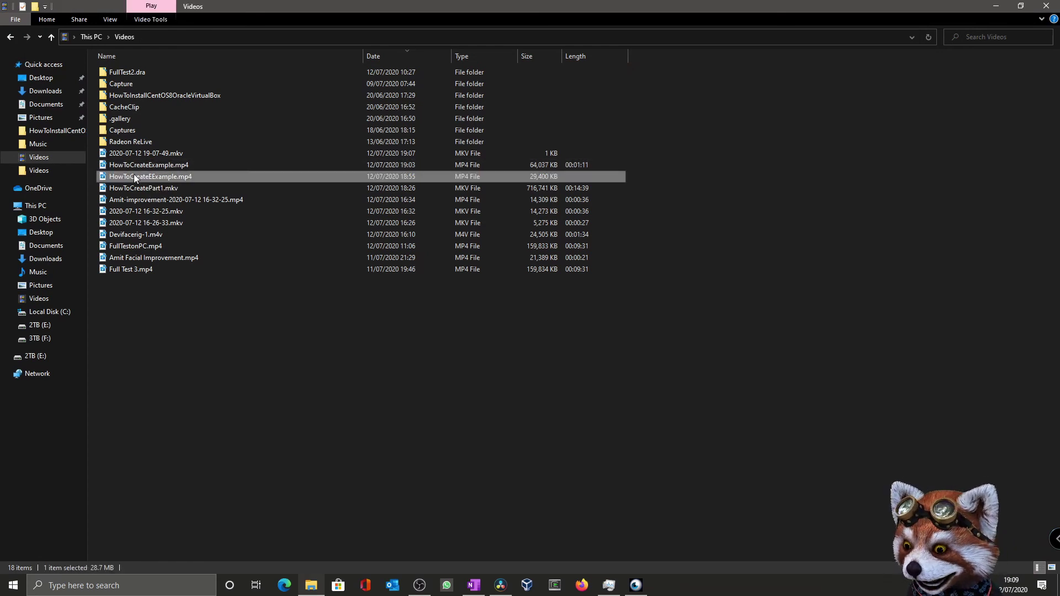
pyautogui.hotkey('shift', 'Delete')
pyautogui.press('Return')
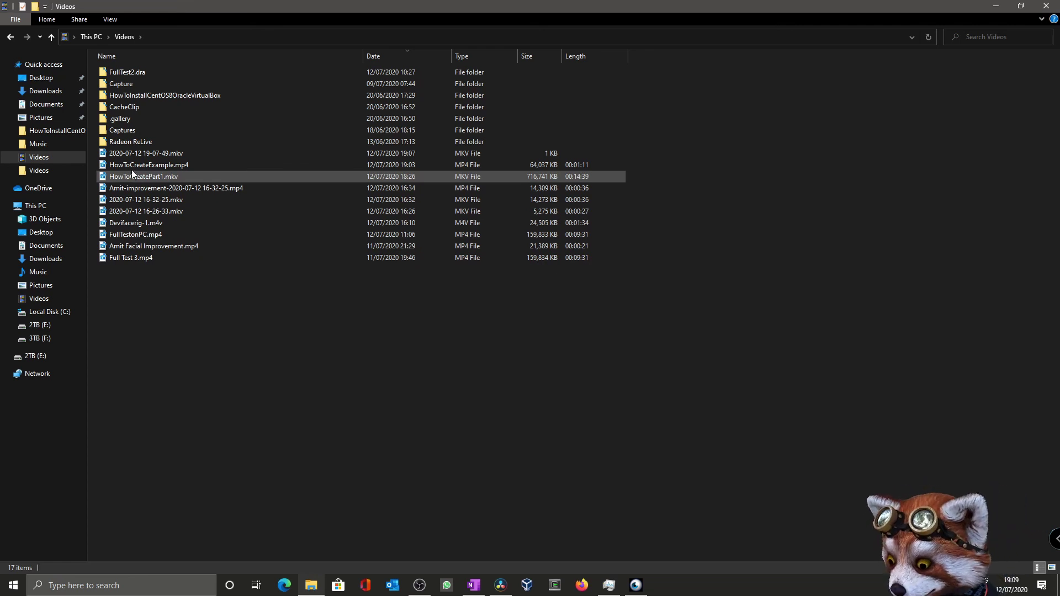
pyautogui.click(134, 165)
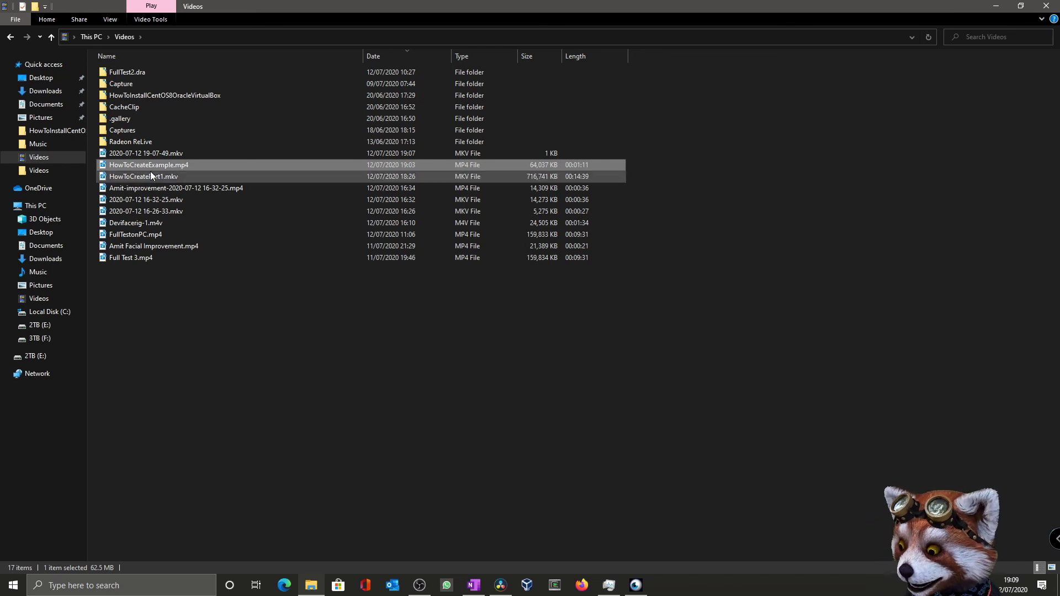
pyautogui.click(130, 176)
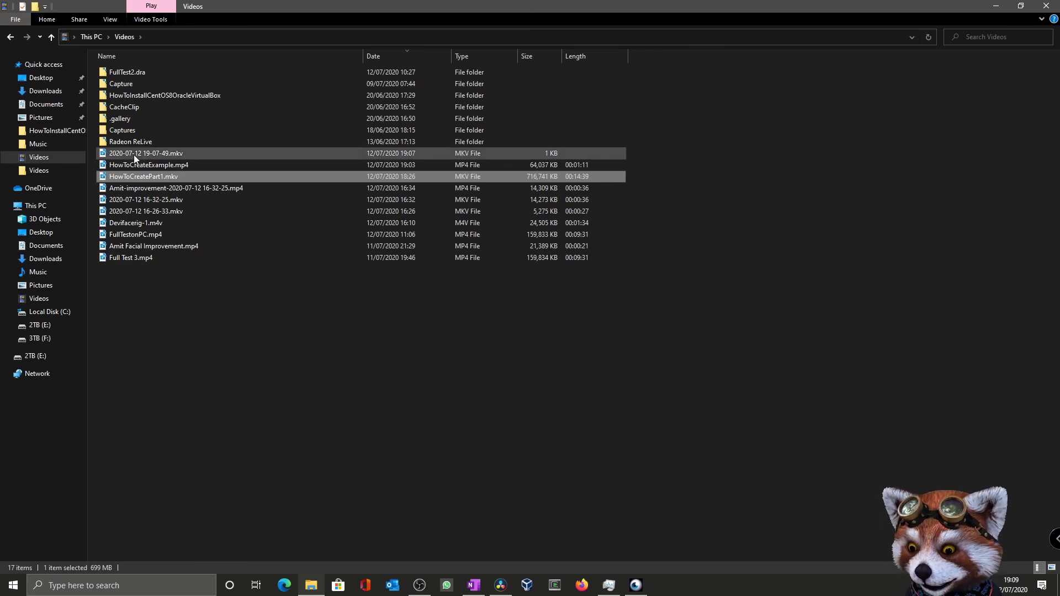
pyautogui.click(135, 154)
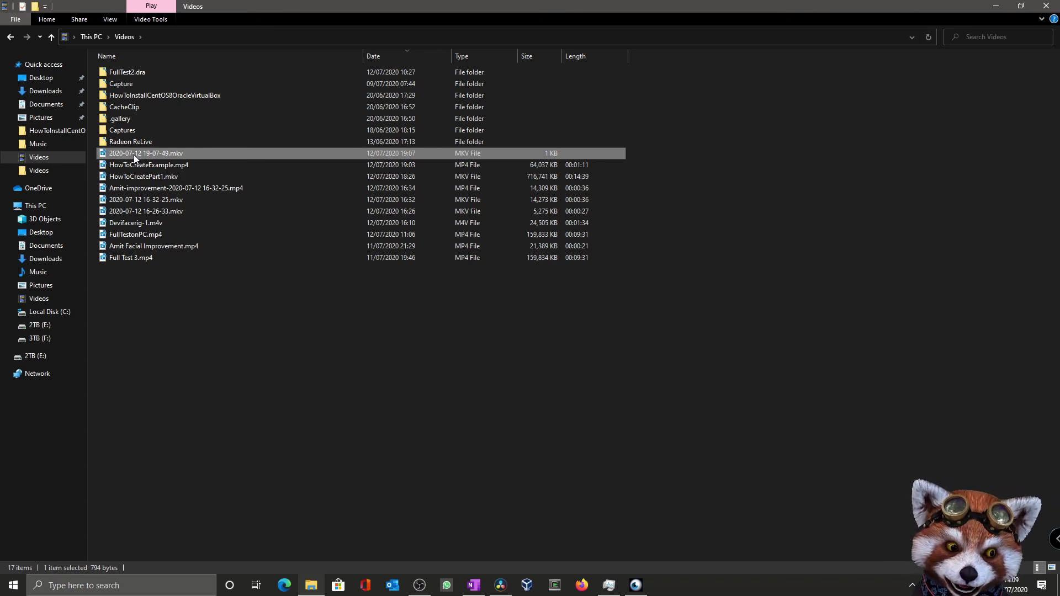
# Step: Bring up DaVinci Resolve briefly and switch to OBS with the FaceRig scene
pyautogui.click(500, 585)
pyautogui.click(499, 587)
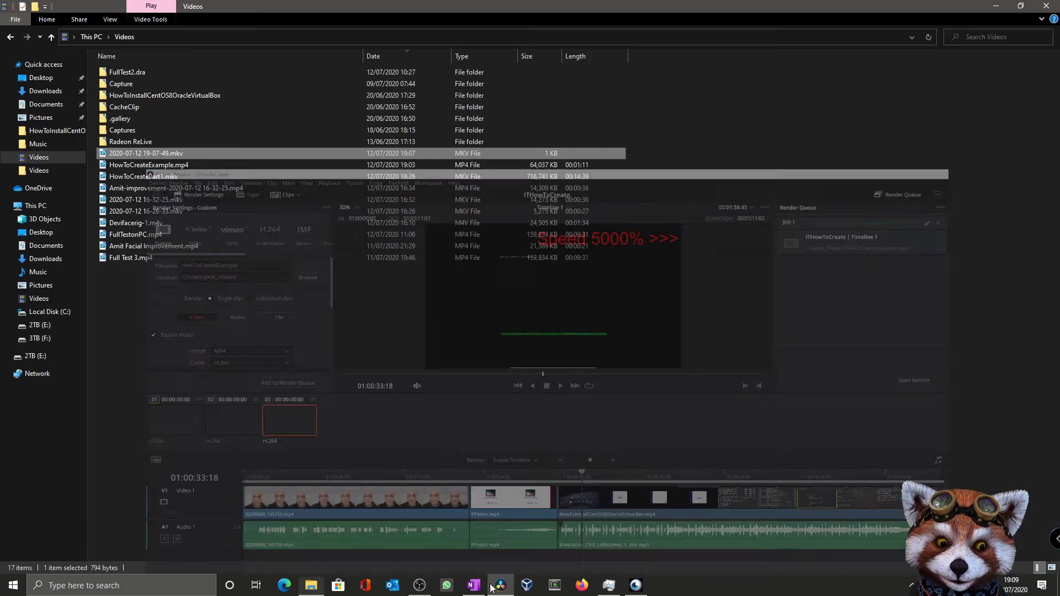
pyautogui.click(417, 586)
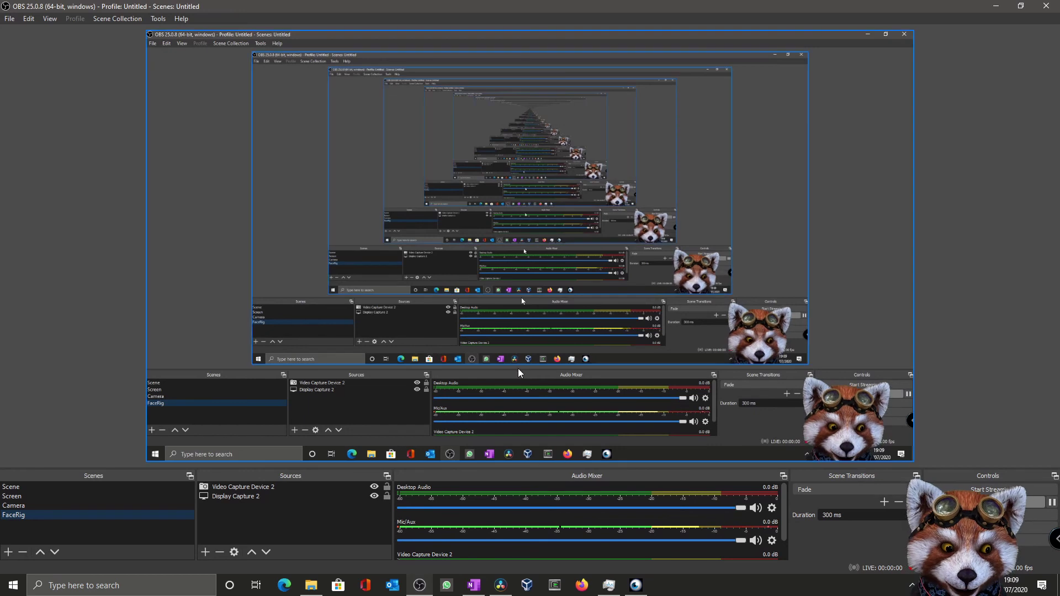